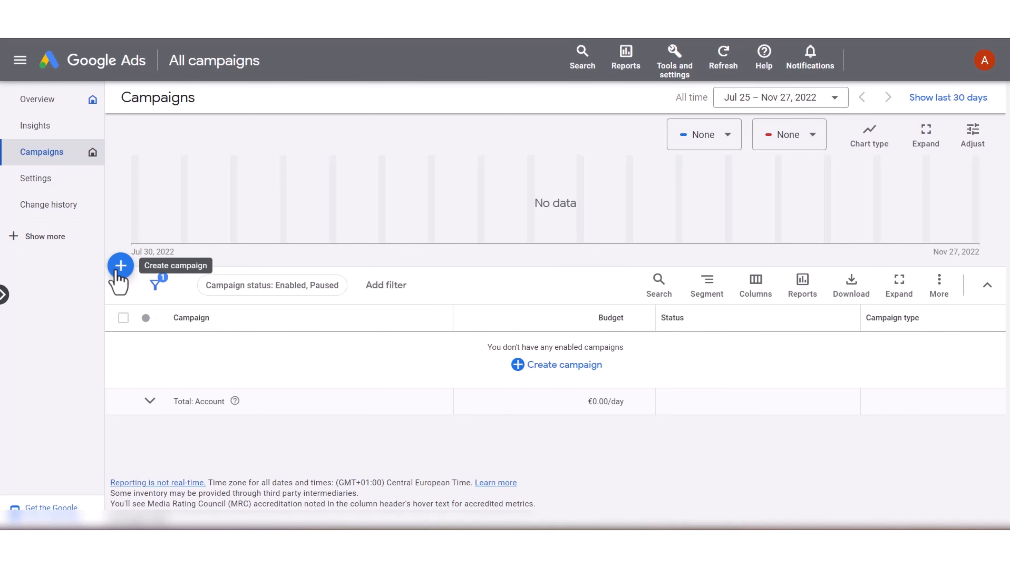
# Step: Start a new campaign without a goal's guidance and choose Display as the campaign type
pyautogui.click(119, 266)
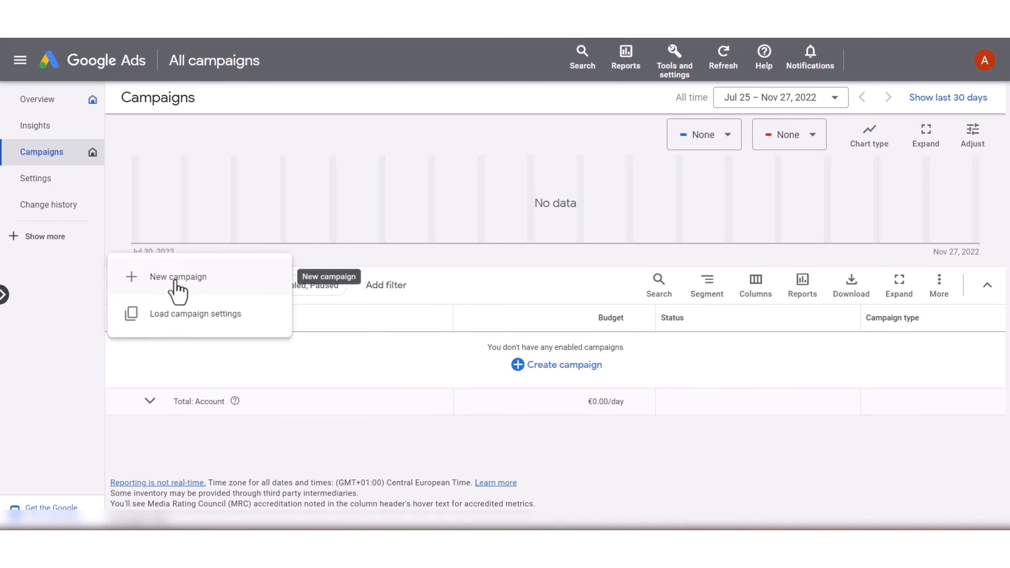
pyautogui.click(181, 282)
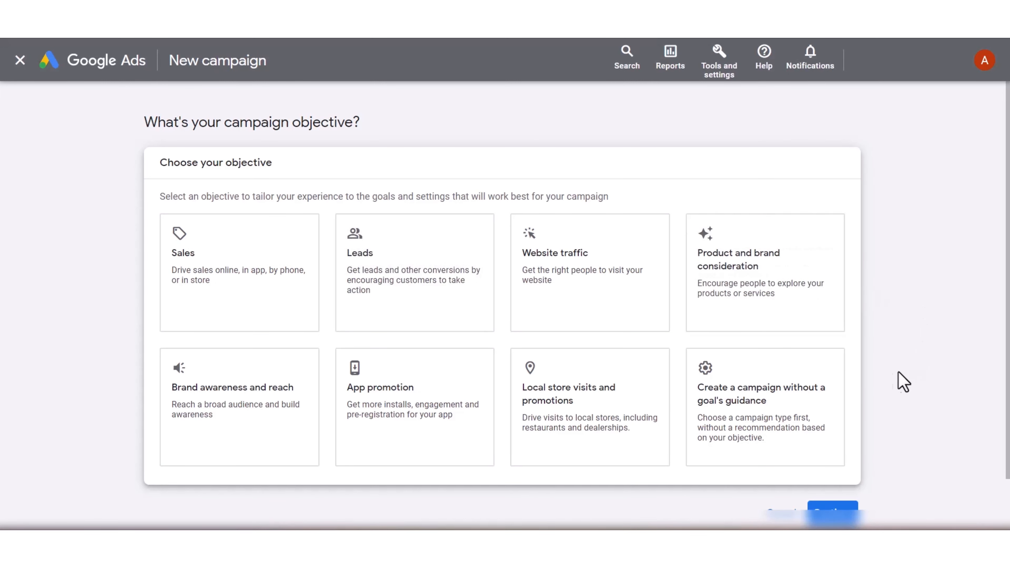
pyautogui.click(796, 420)
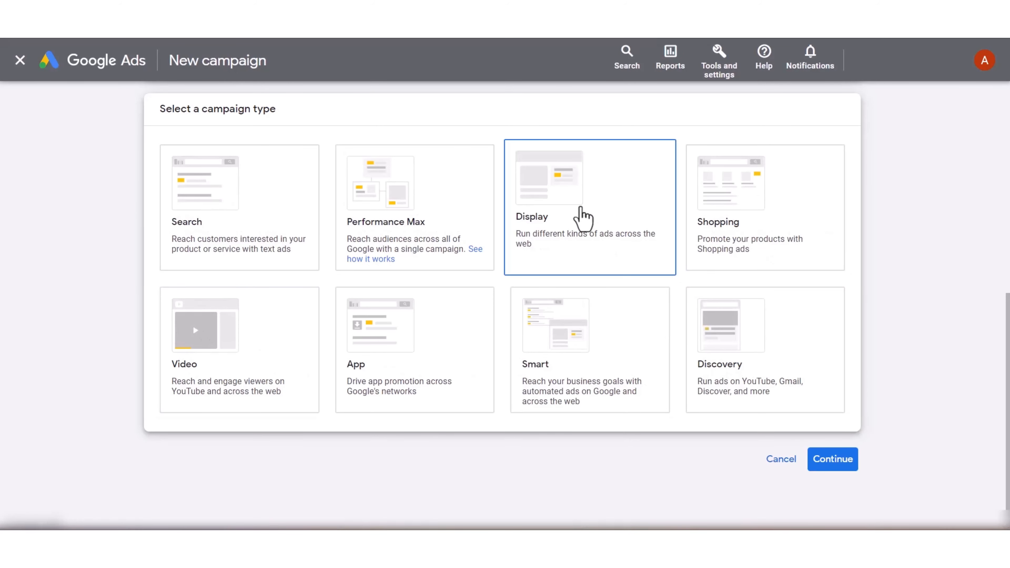
pyautogui.click(579, 217)
# Step: Set the business website to adflex.io, name the campaign "Display test Campaign" and continue to the campaign settings
pyautogui.click(330, 244)
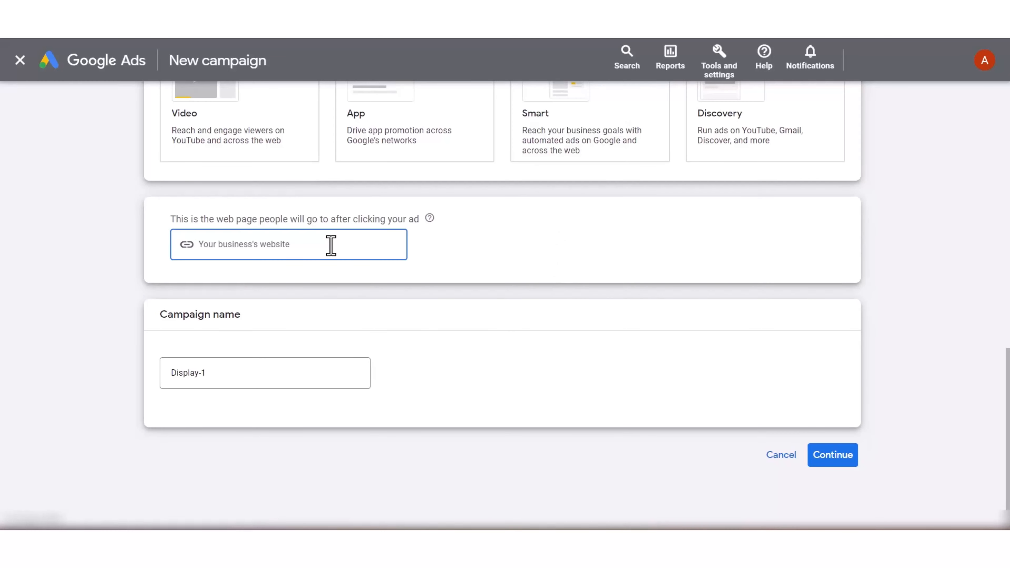
pyautogui.write('adflex.io')
pyautogui.moveTo(270, 378); pyautogui.dragTo(125, 371)
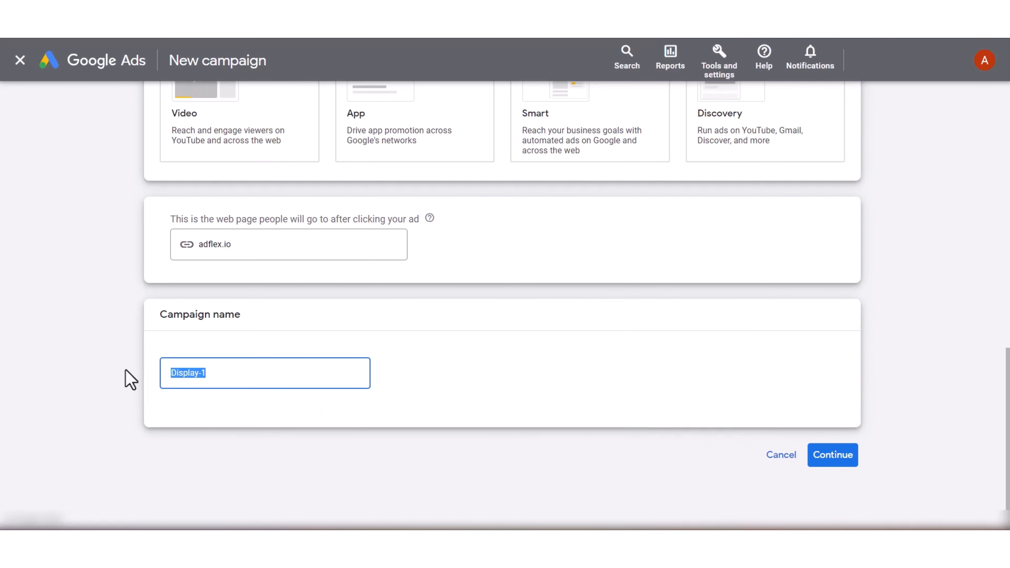
pyautogui.write('Display test Campaign')
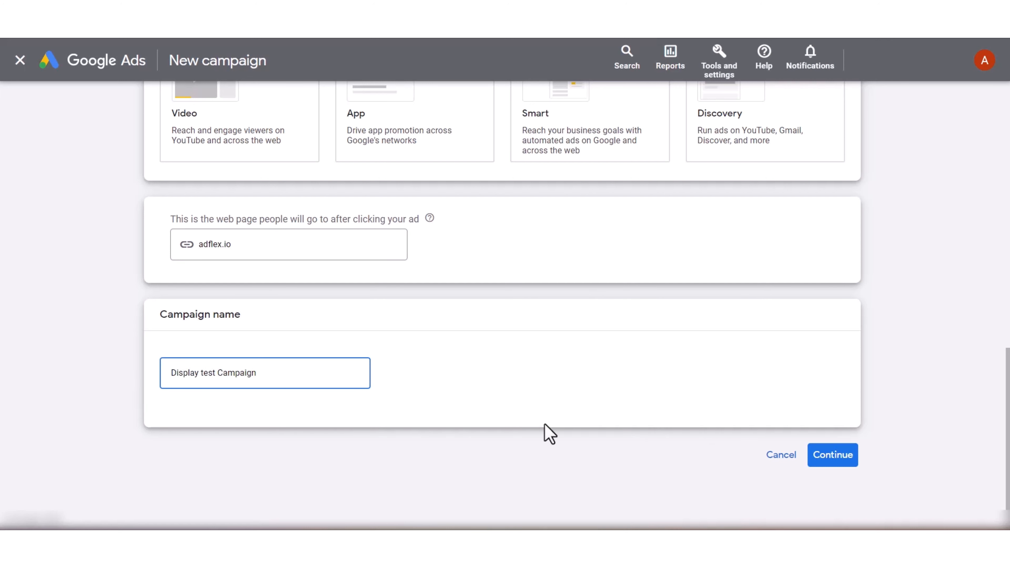
pyautogui.click(843, 457)
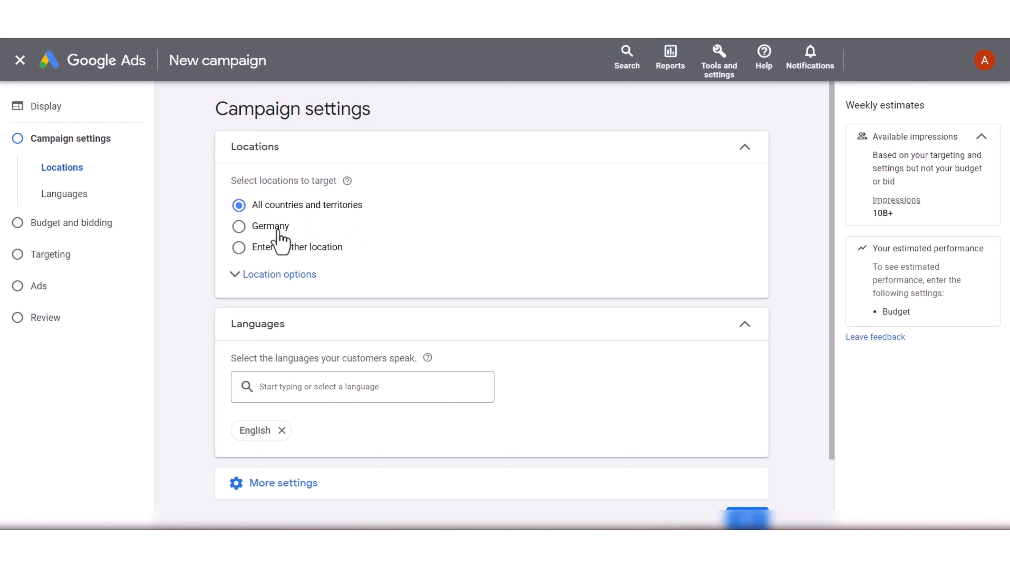
# Step: Choose to enter another location and target the United Kingdom
pyautogui.click(302, 250)
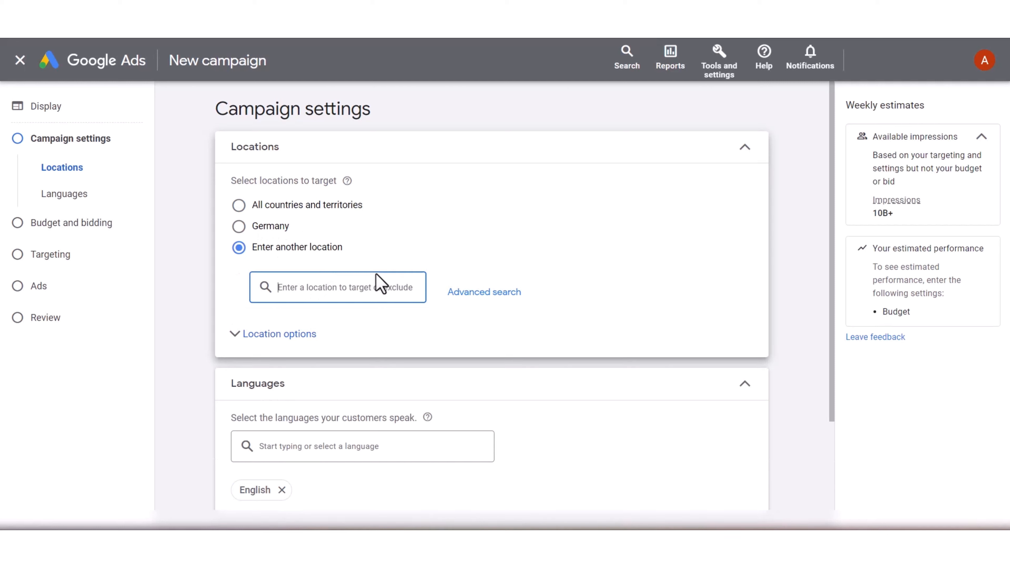
pyautogui.write('uk')
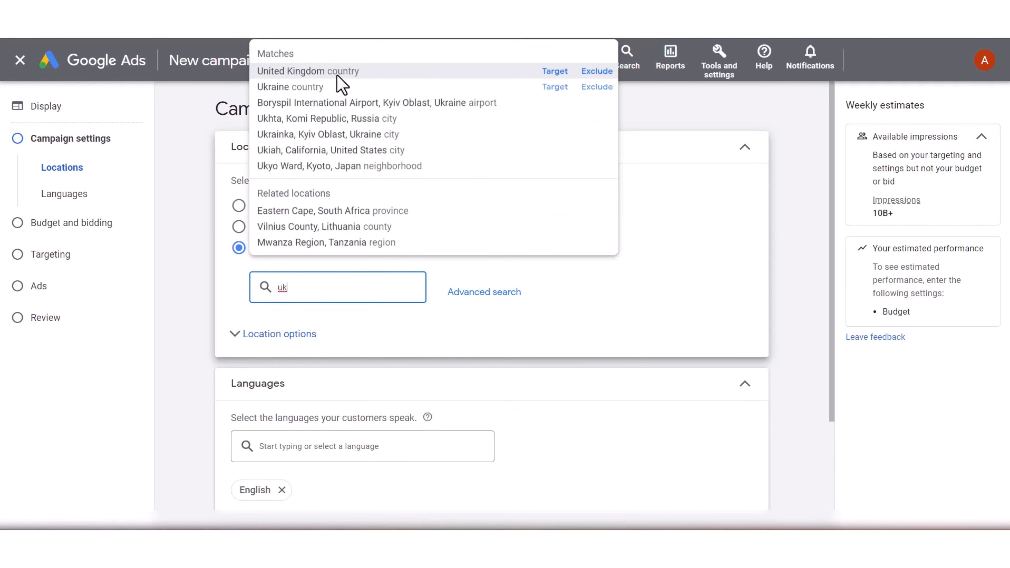
pyautogui.click(556, 72)
# Step: Set the location target option to "Presence: People in or regularly in your targeted locations"
pyautogui.click(280, 389)
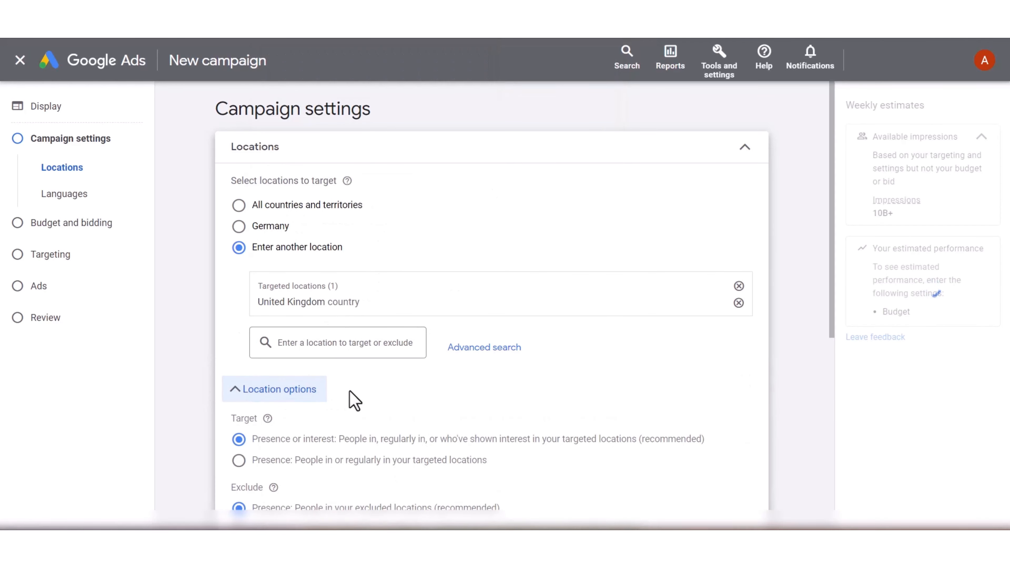
pyautogui.scroll(-2, 349, 389)
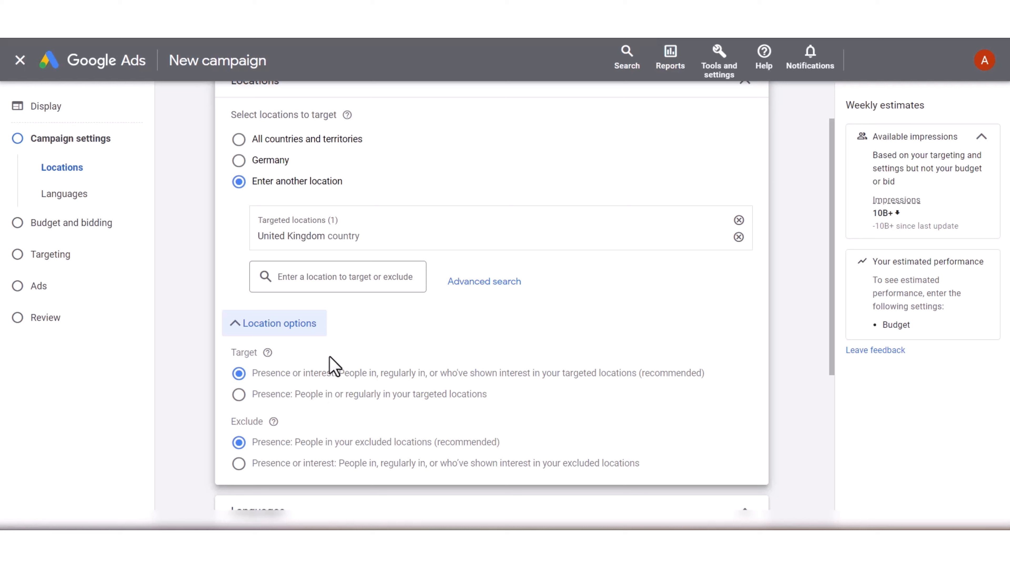
pyautogui.click(240, 399)
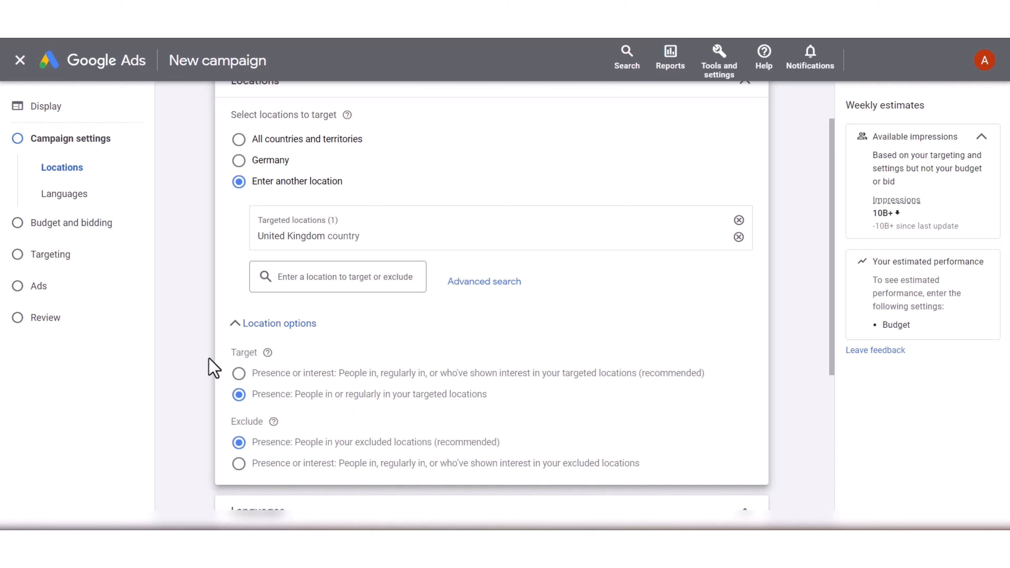
# Step: Deselect English in the list of customer languages and select it again
pyautogui.scroll(-5, 428, 293)
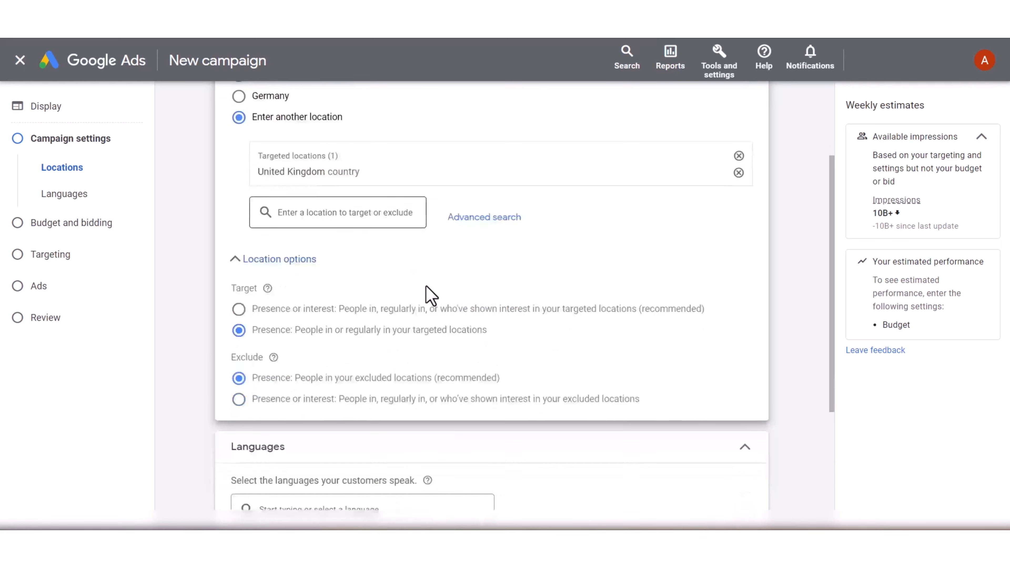
pyautogui.scroll(-2, 431, 272)
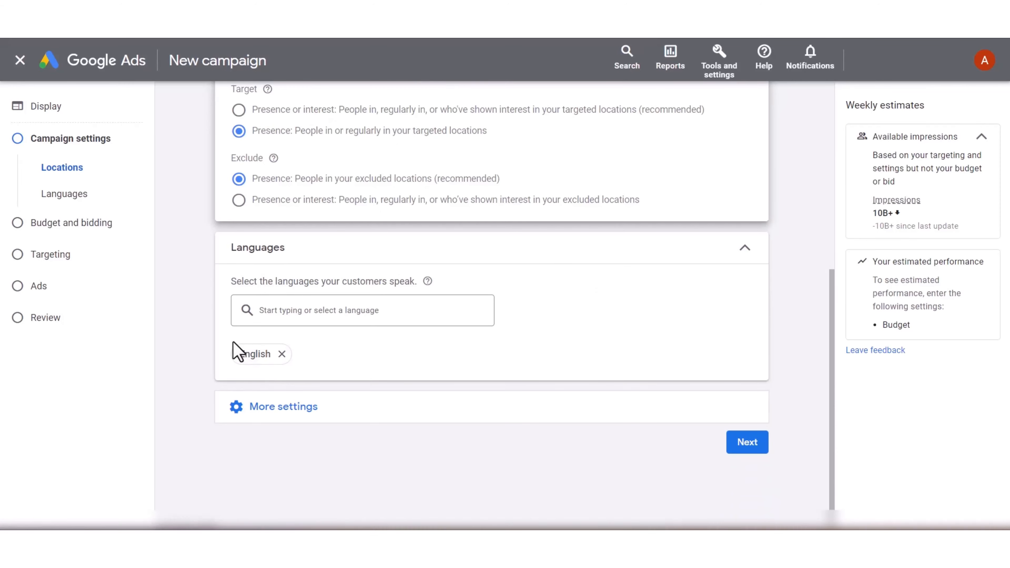
pyautogui.click(315, 311)
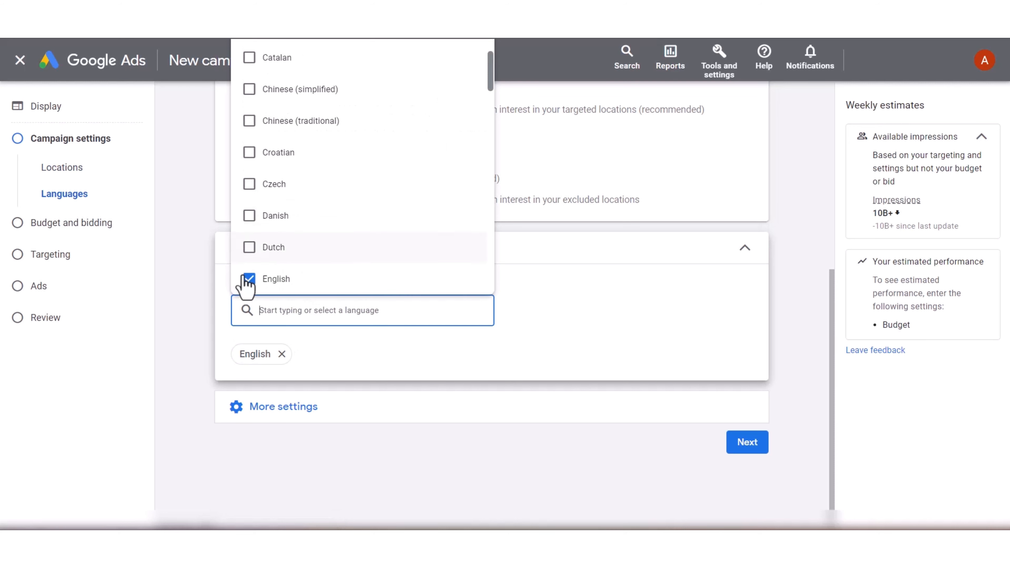
pyautogui.click(249, 278)
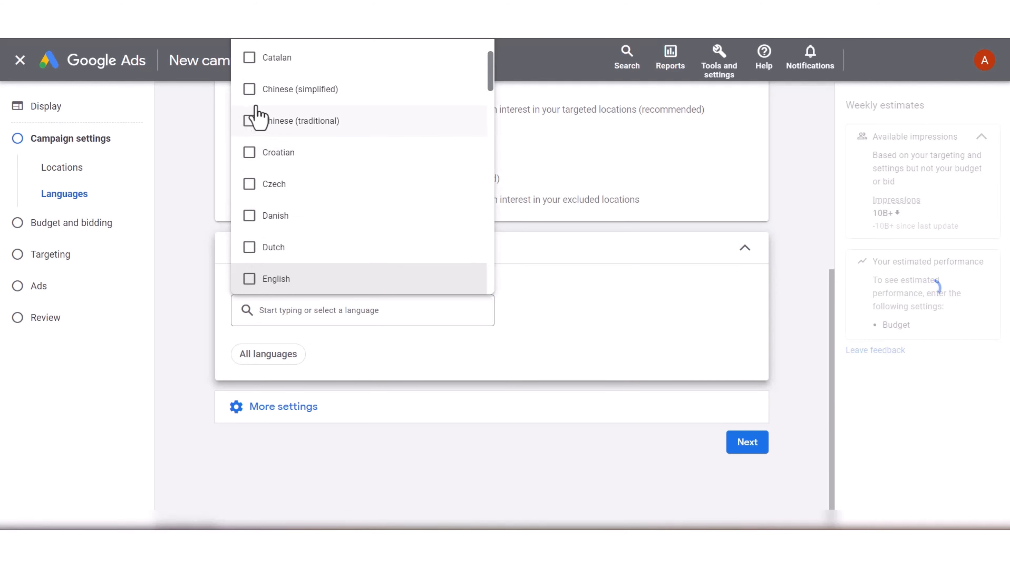
pyautogui.scroll(-3, 284, 191)
pyautogui.click(249, 147)
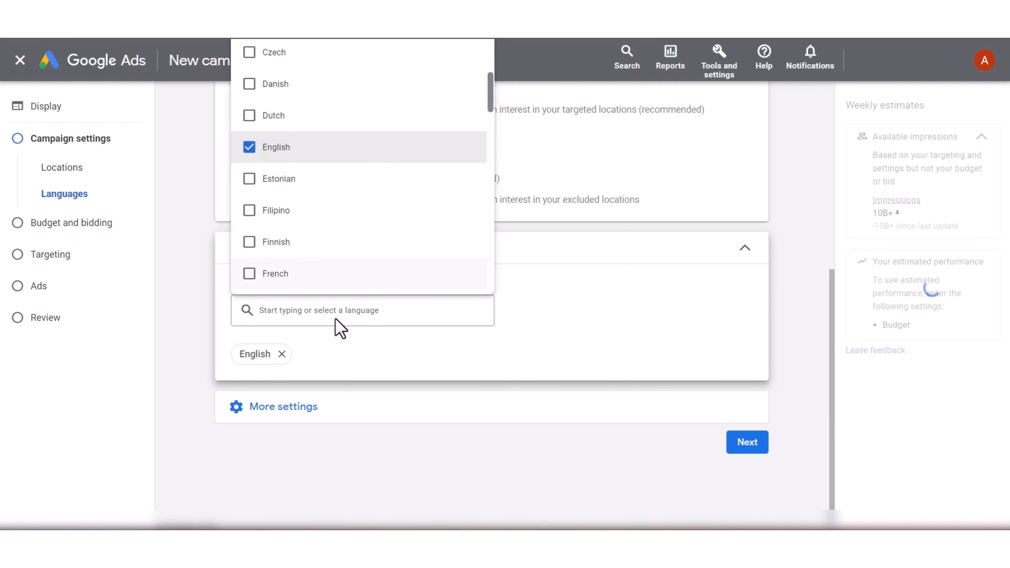
pyautogui.click(374, 356)
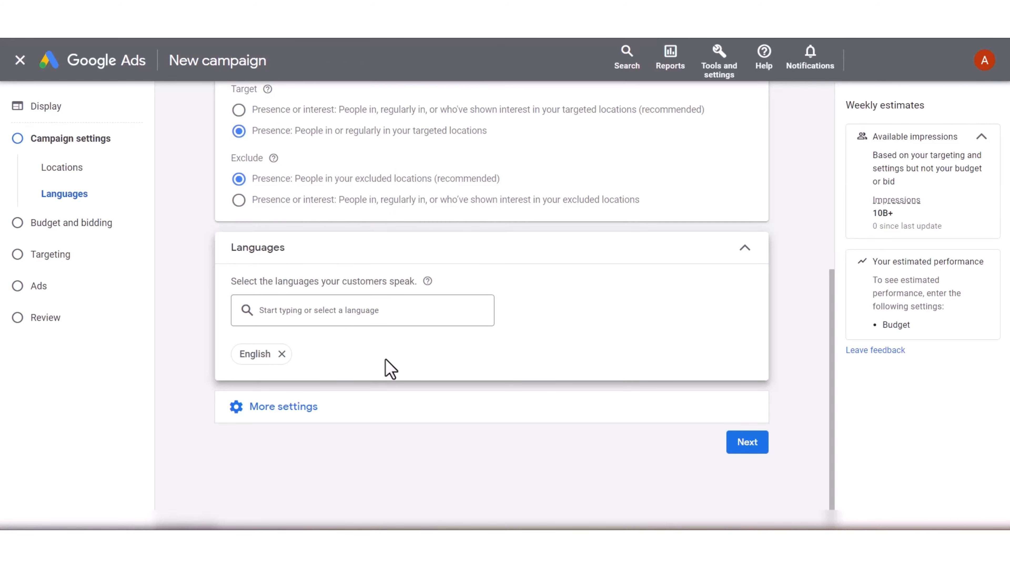
# Step: Expand the additional campaign settings and open the ad rotation options for review
pyautogui.click(310, 412)
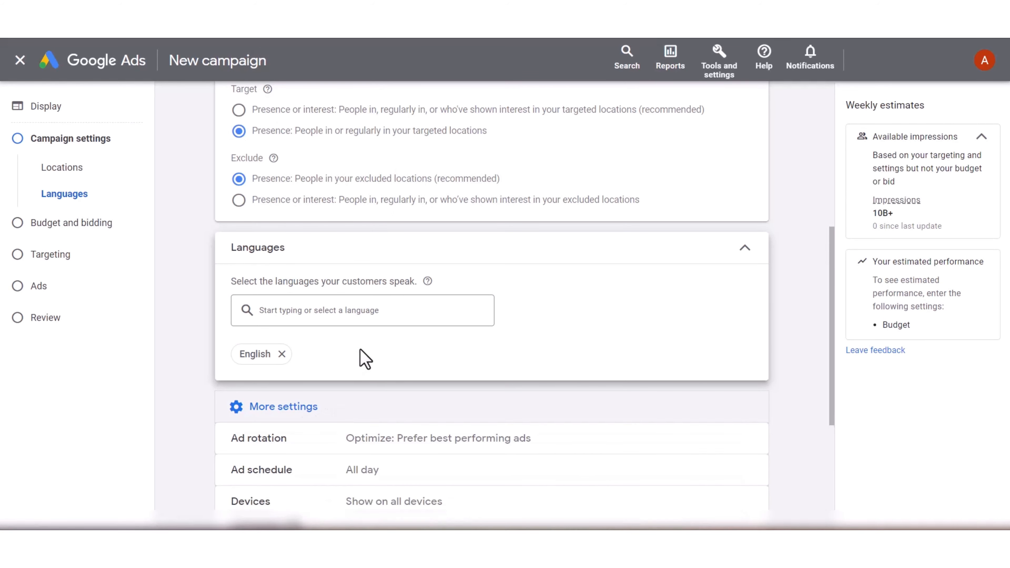
pyautogui.scroll(-2, 361, 342)
pyautogui.scroll(-2, 370, 295)
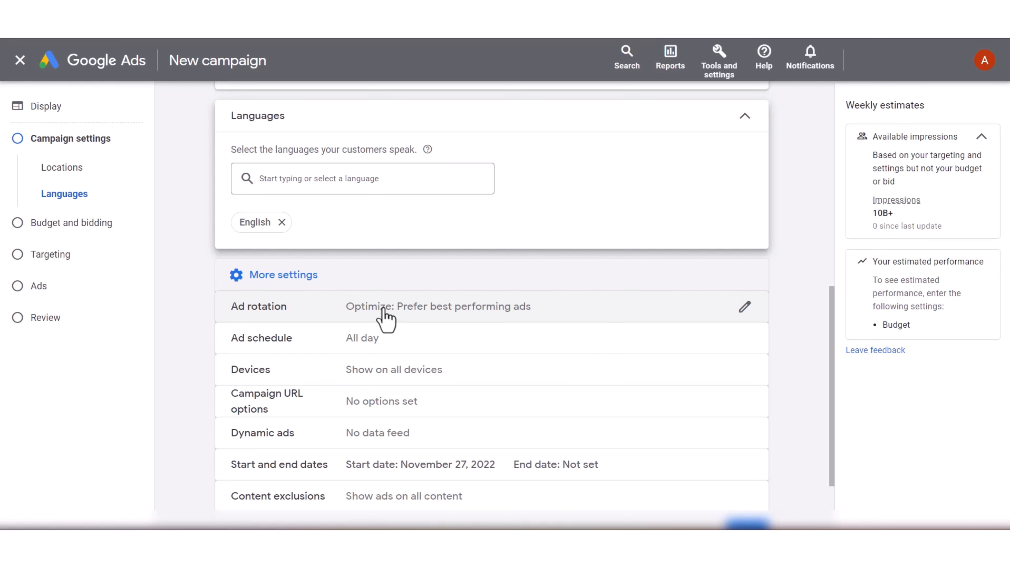
pyautogui.click(385, 311)
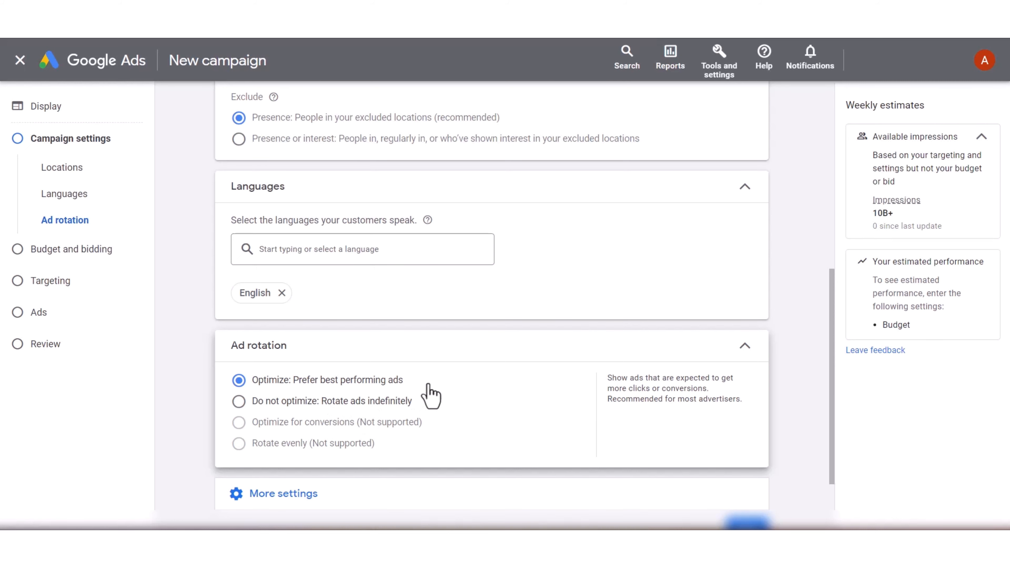
pyautogui.scroll(-1, 428, 385)
# Step: Switch the Devices setting to specific targeting to review its device options, and collapse the section
pyautogui.click(329, 427)
pyautogui.scroll(-1, 406, 373)
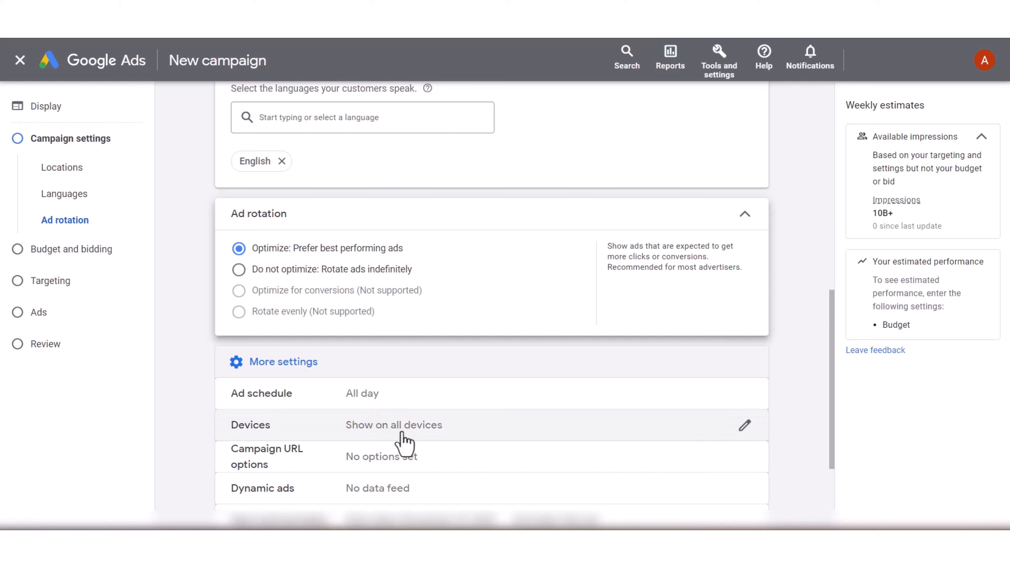
pyautogui.click(407, 413)
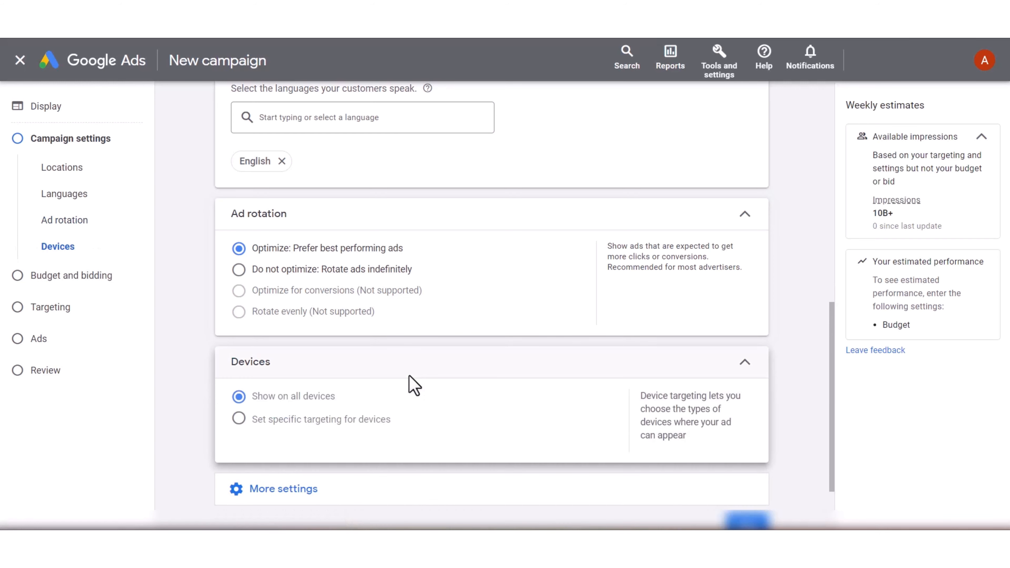
pyautogui.click(360, 422)
pyautogui.scroll(-2, 441, 406)
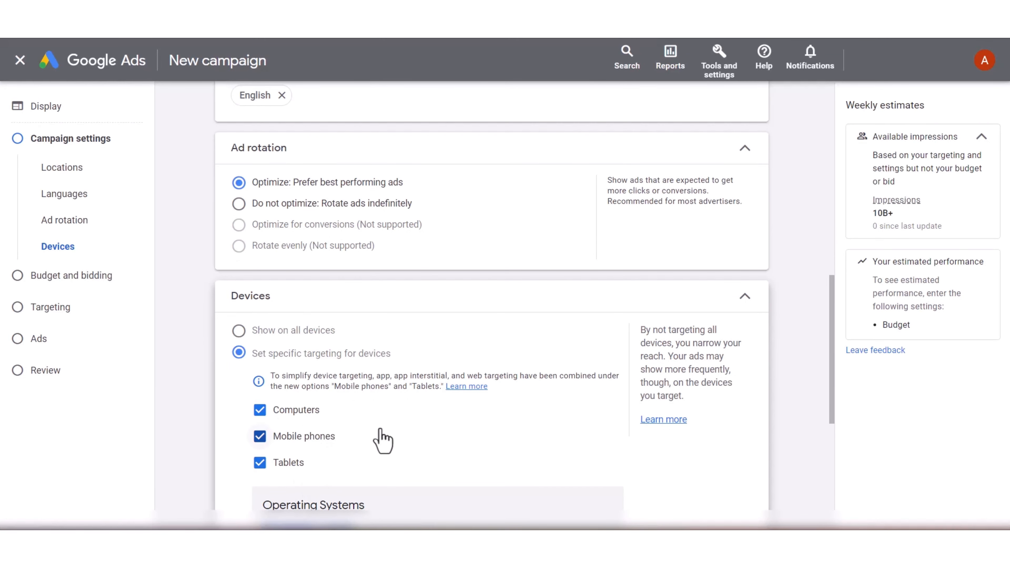
pyautogui.scroll(-2, 384, 437)
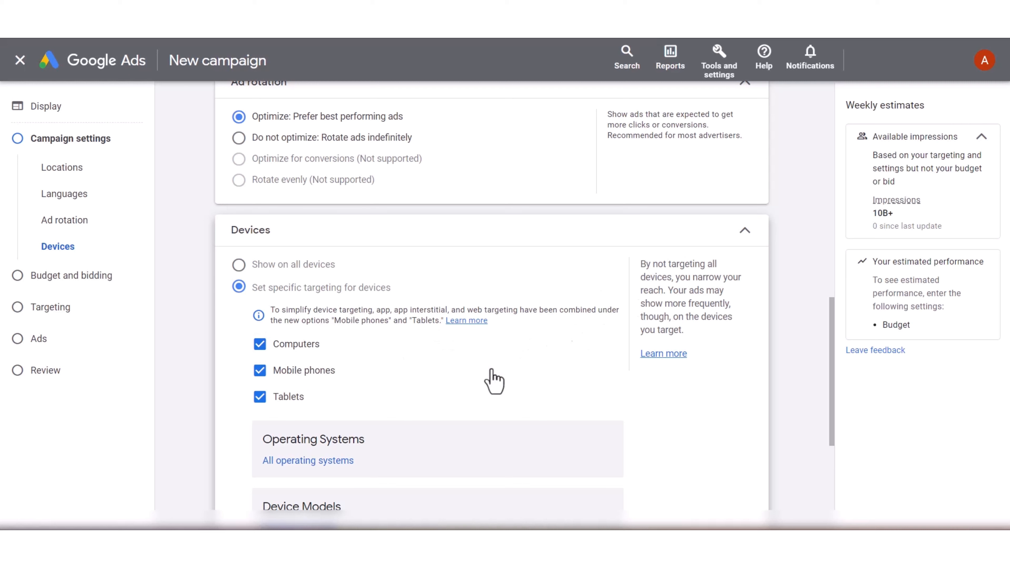
pyautogui.click(745, 232)
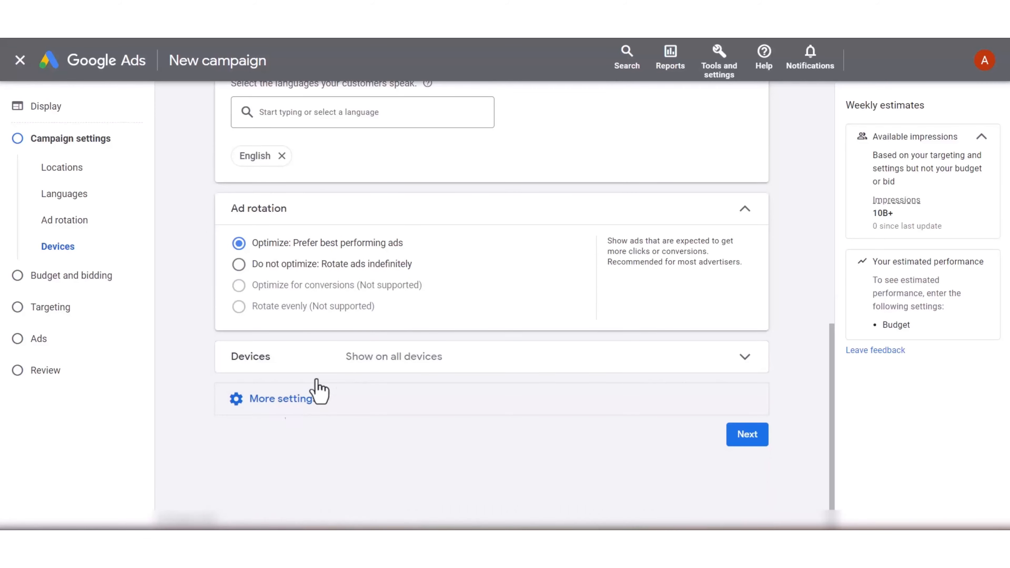
# Step: Open the Dynamic ads settings to review the dynamic ads feed option
pyautogui.click(318, 392)
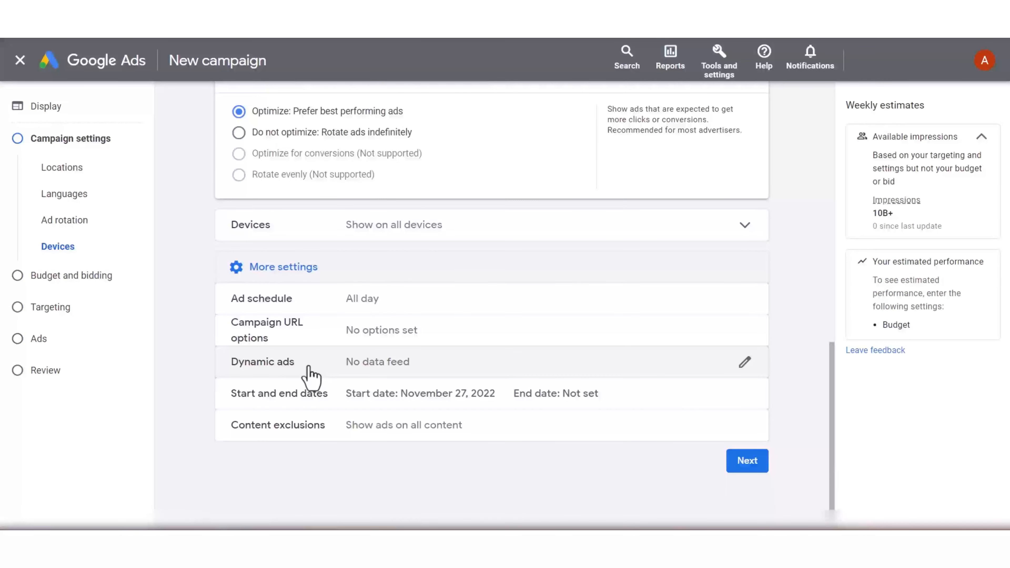
pyautogui.click(346, 377)
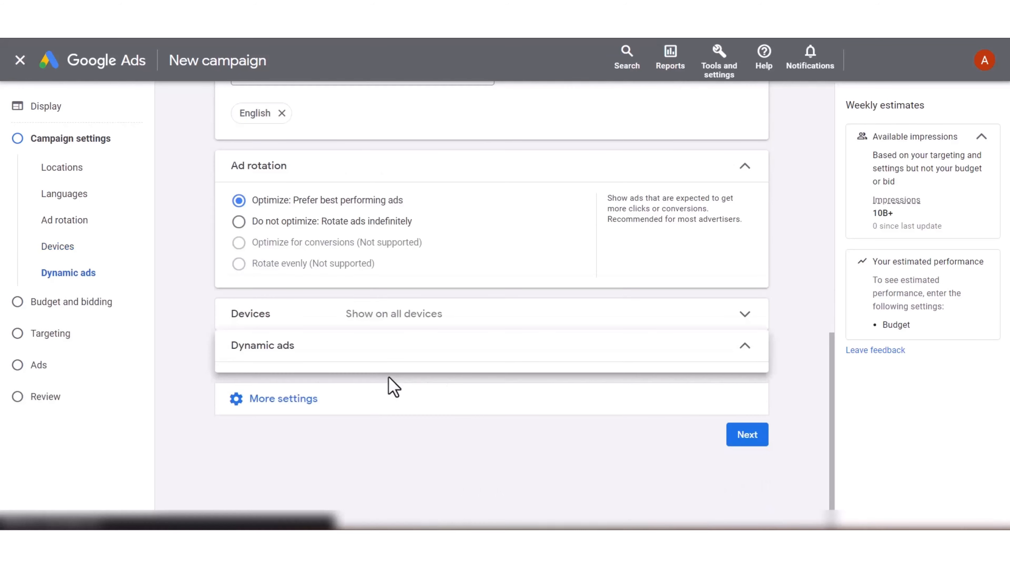
pyautogui.click(531, 368)
pyautogui.click(533, 368)
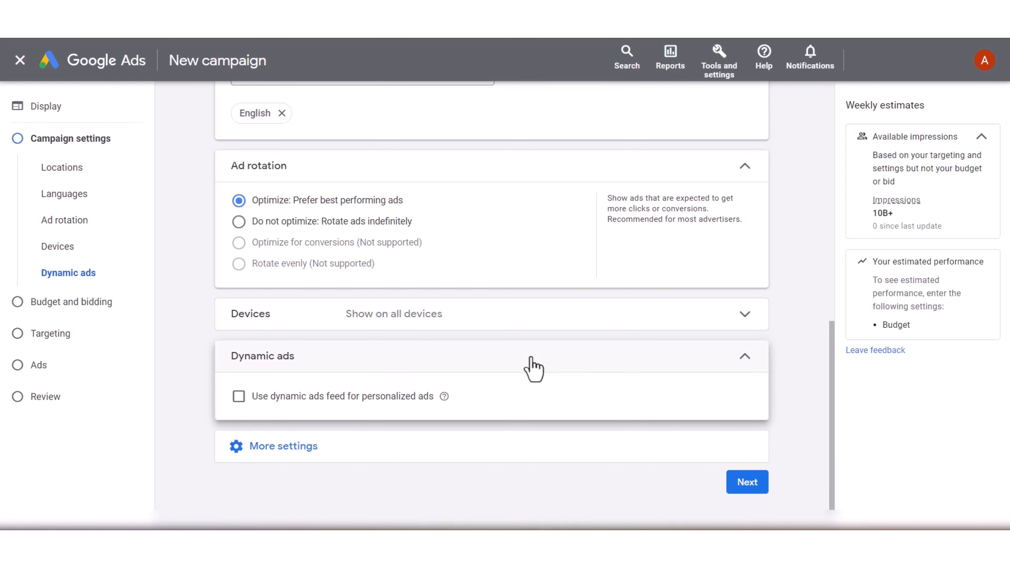
# Step: Review the content labels, sensitive content and content types under Content exclusions, and collapse the section
pyautogui.click(411, 446)
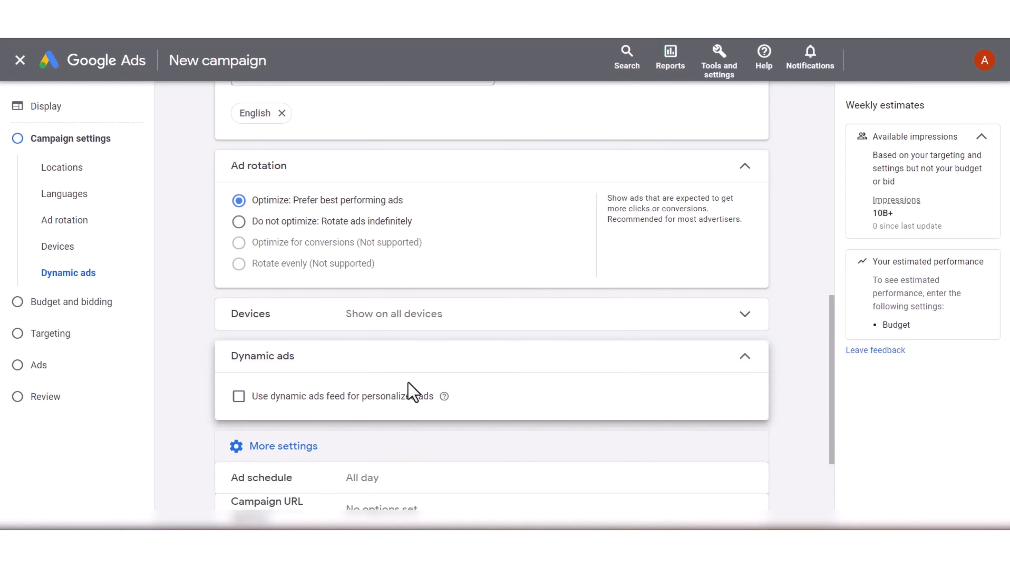
pyautogui.scroll(-4, 412, 386)
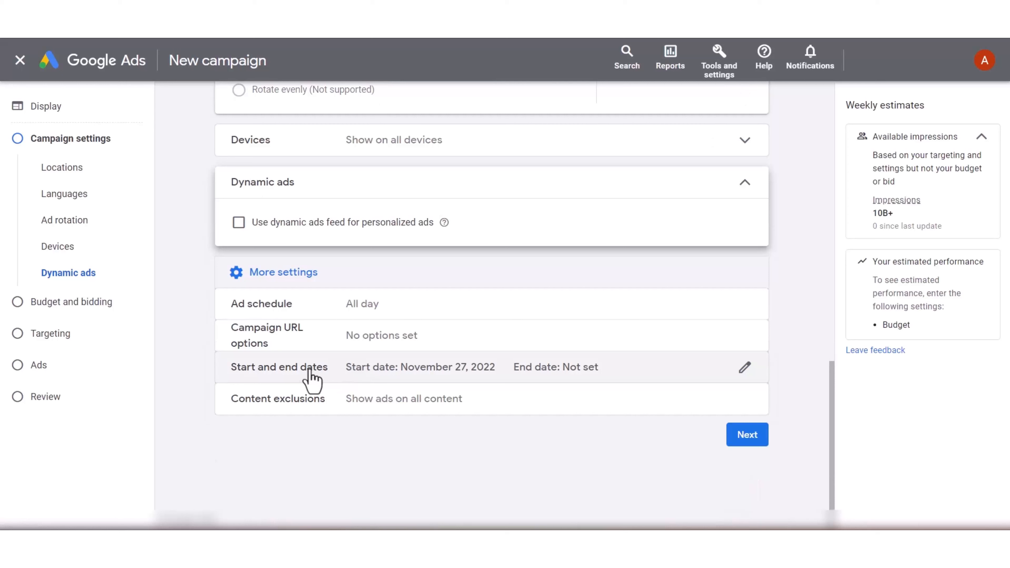
pyautogui.click(317, 411)
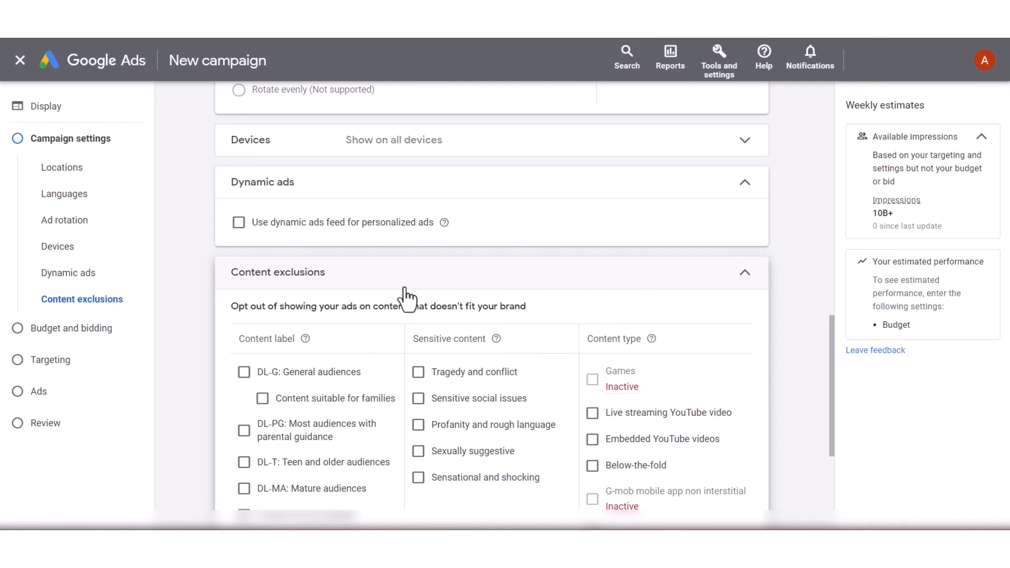
pyautogui.scroll(-2, 351, 374)
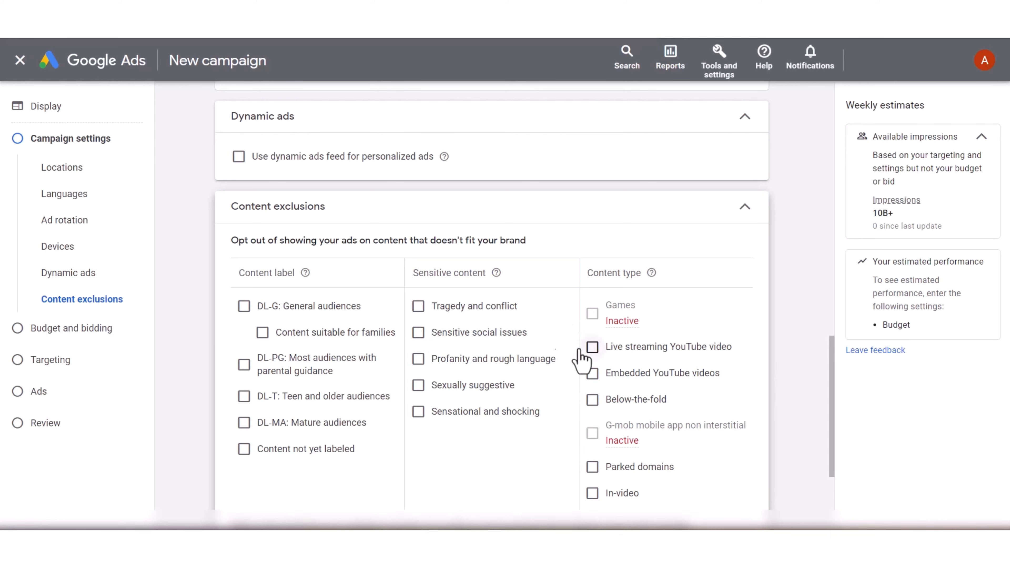
pyautogui.scroll(-2, 620, 215)
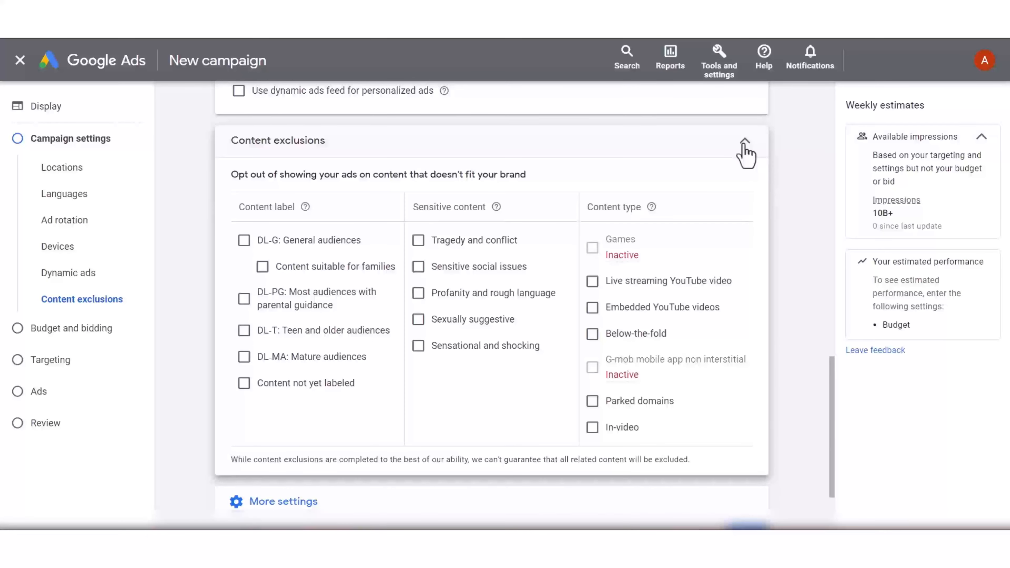
pyautogui.click(743, 143)
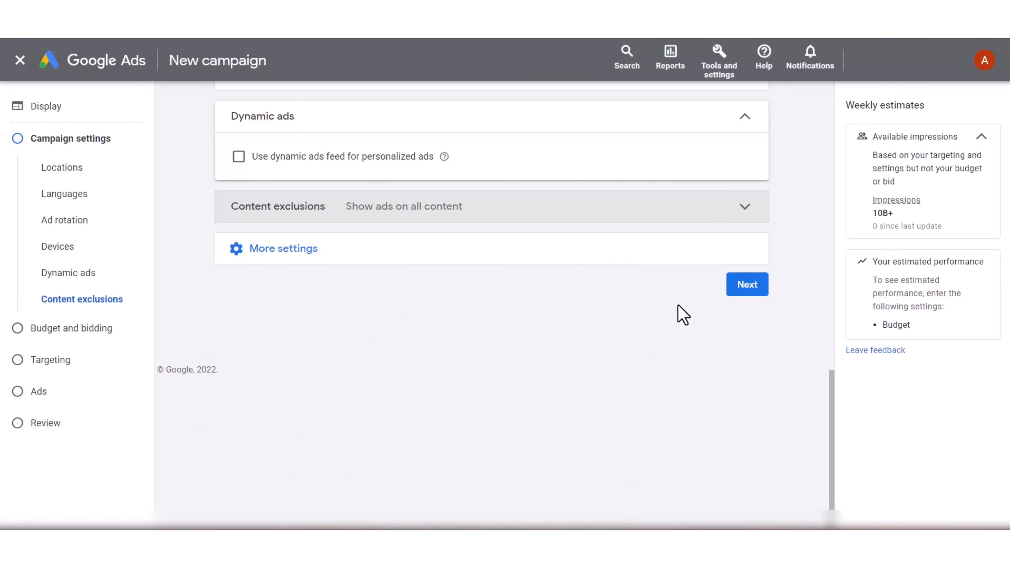
# Step: Continue to the budget and bidding stage and set the campaign's average daily budget to €10
pyautogui.click(743, 285)
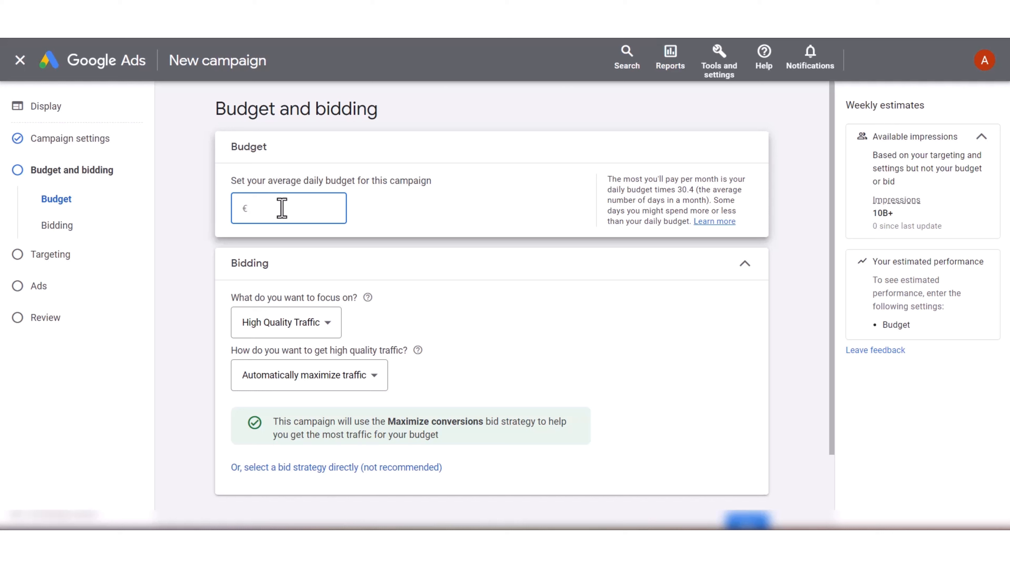
pyautogui.write('10')
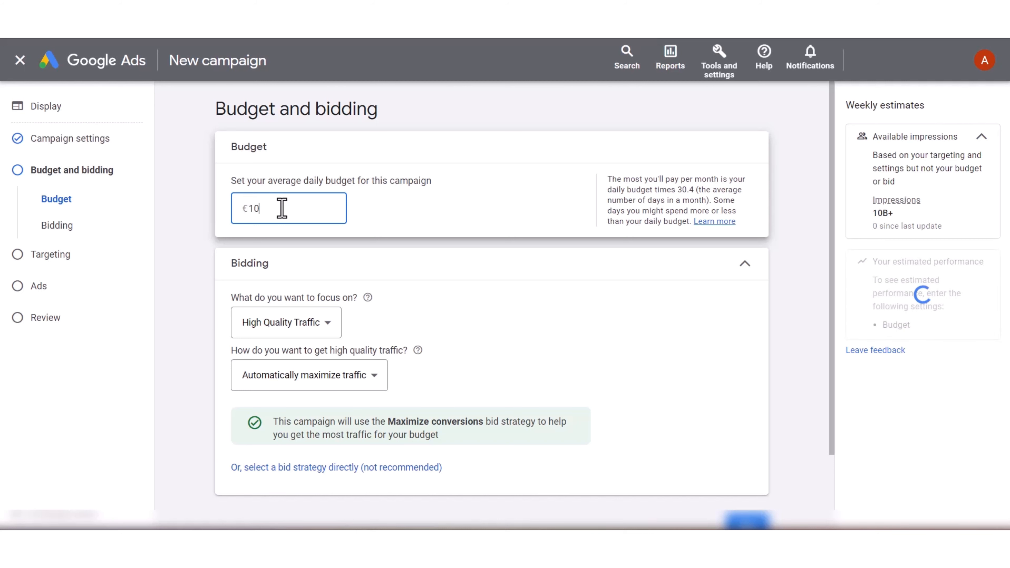
pyautogui.click(473, 288)
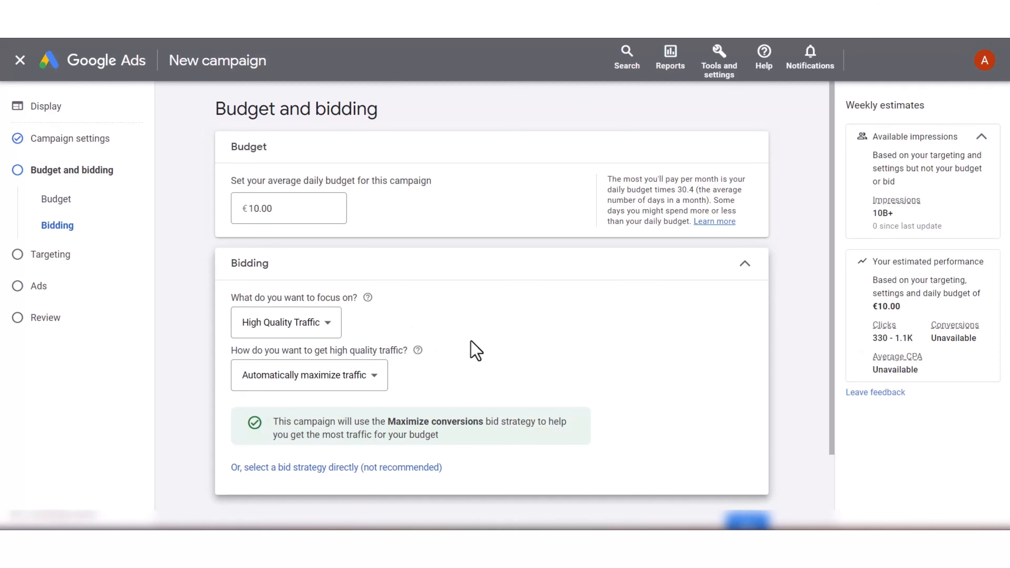
# Step: Review the bidding focus options, switch to selecting a bid strategy directly, and choose Manual CPC
pyautogui.click(314, 330)
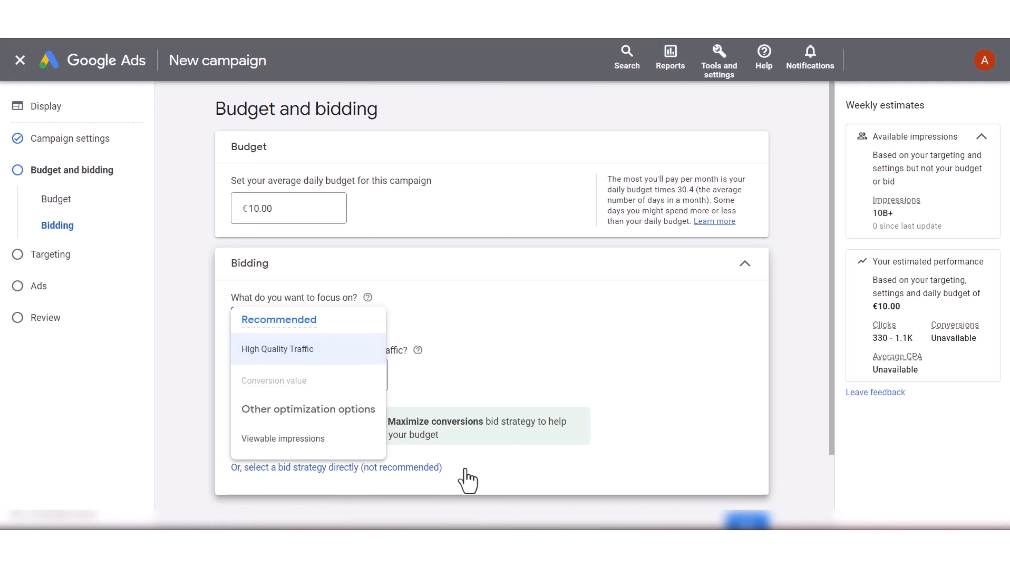
pyautogui.click(435, 467)
pyautogui.click(330, 350)
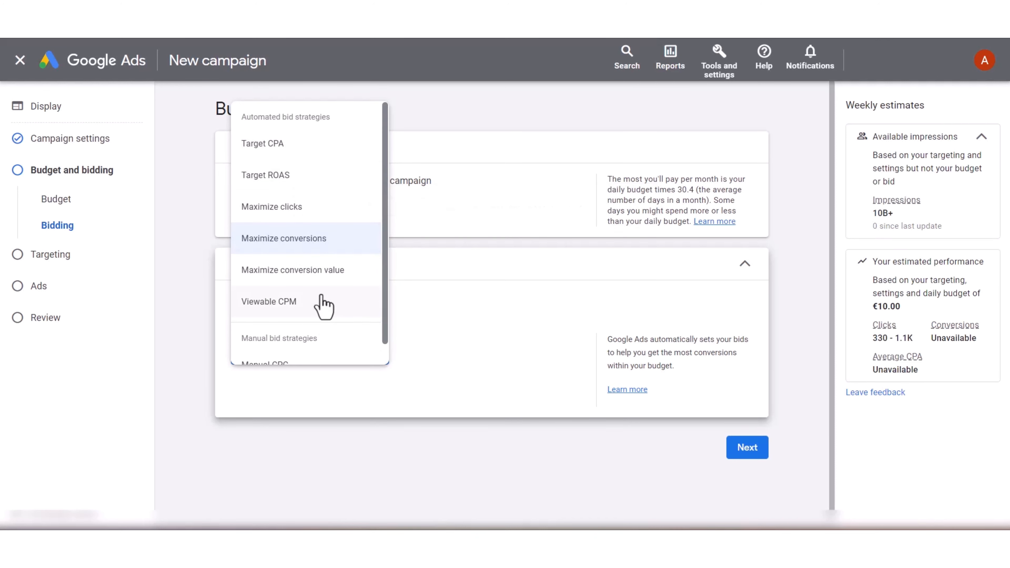
pyautogui.scroll(-1, 323, 302)
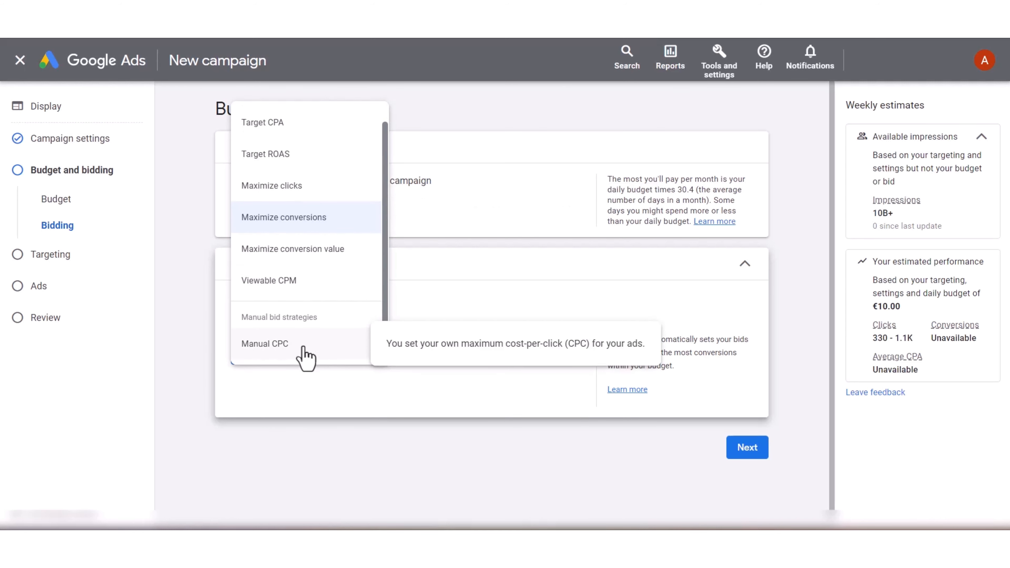
pyautogui.click(265, 344)
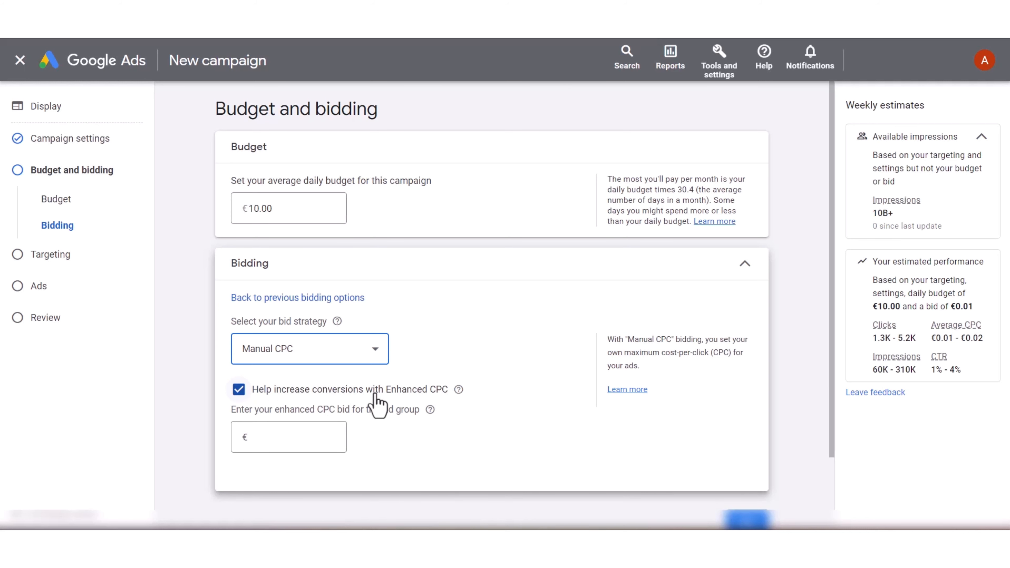
# Step: Turn off the Enhanced CPC conversion help and set the ad group's CPC bid to €0.20
pyautogui.scroll(-2, 376, 401)
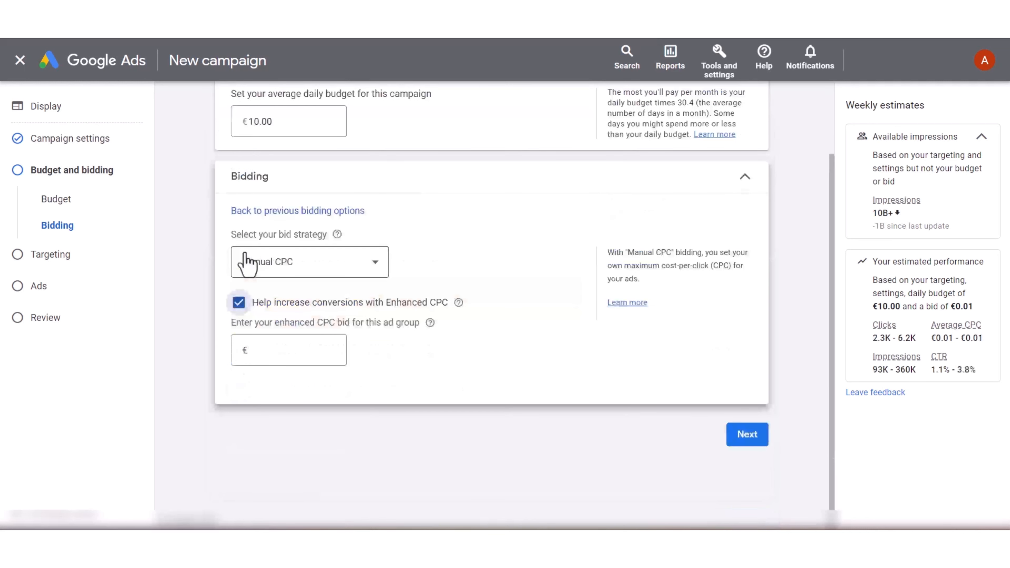
pyautogui.click(238, 303)
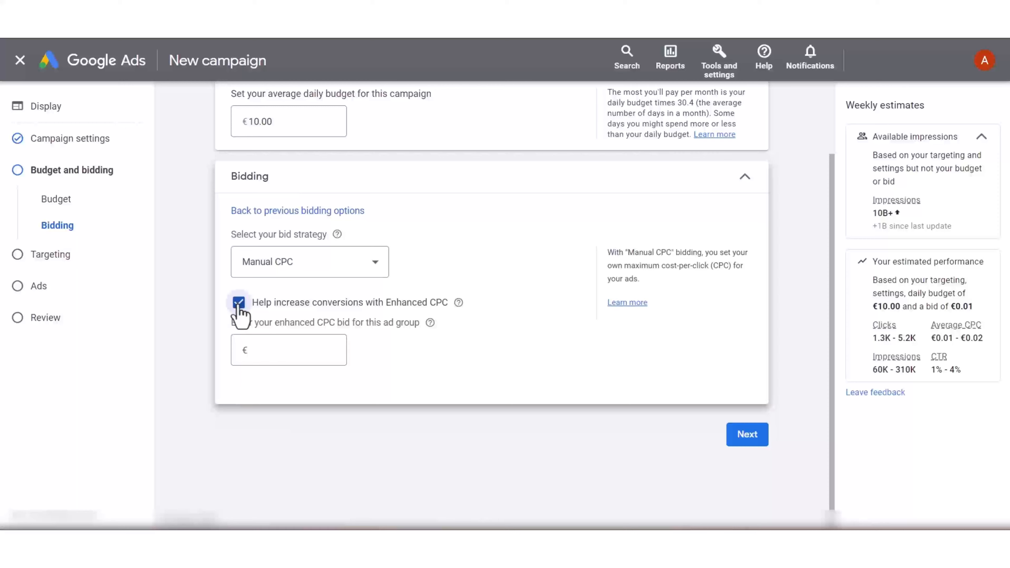
pyautogui.click(238, 301)
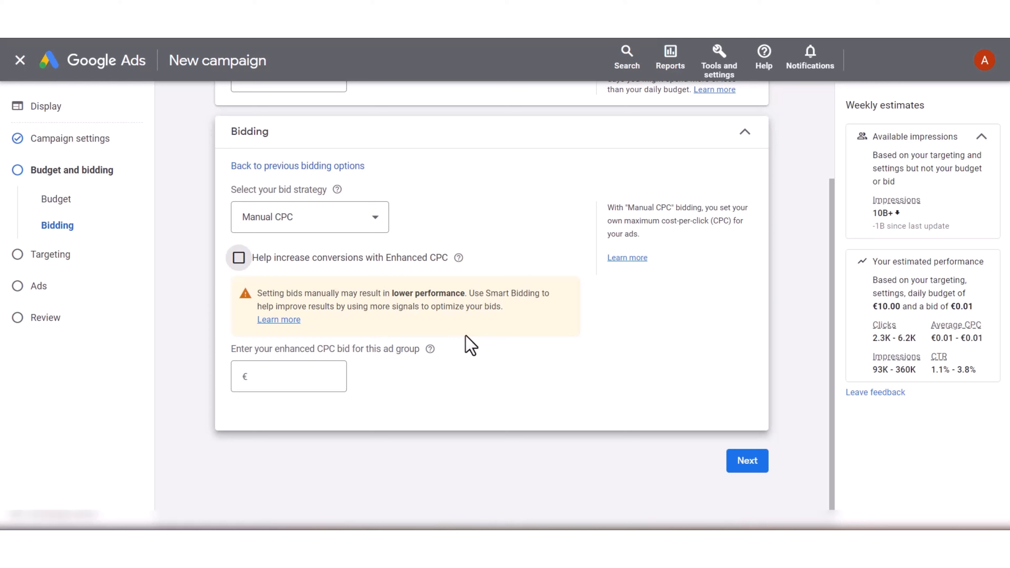
pyautogui.click(320, 381)
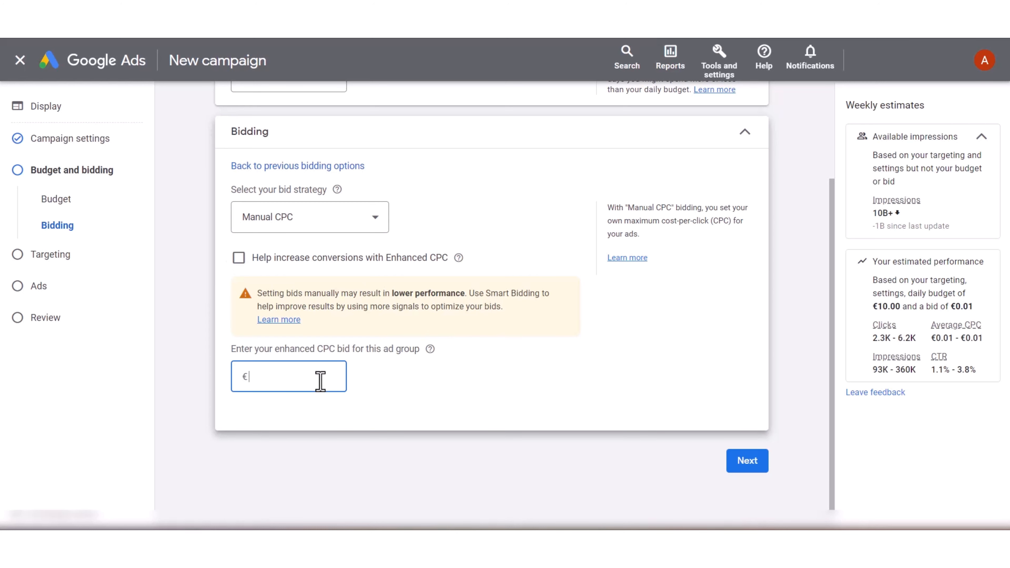
pyautogui.write('0.')
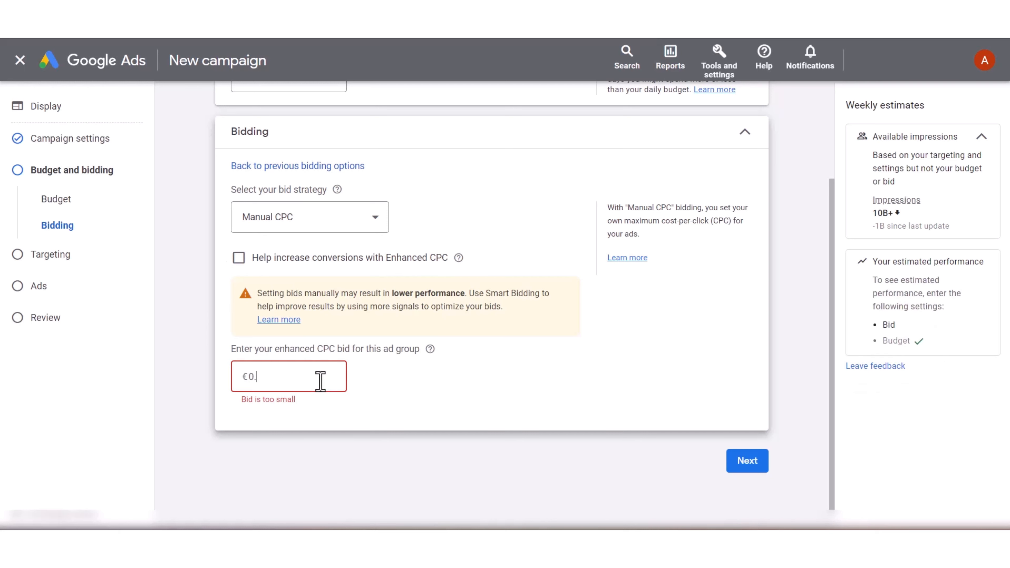
pyautogui.write('2')
pyautogui.click(454, 388)
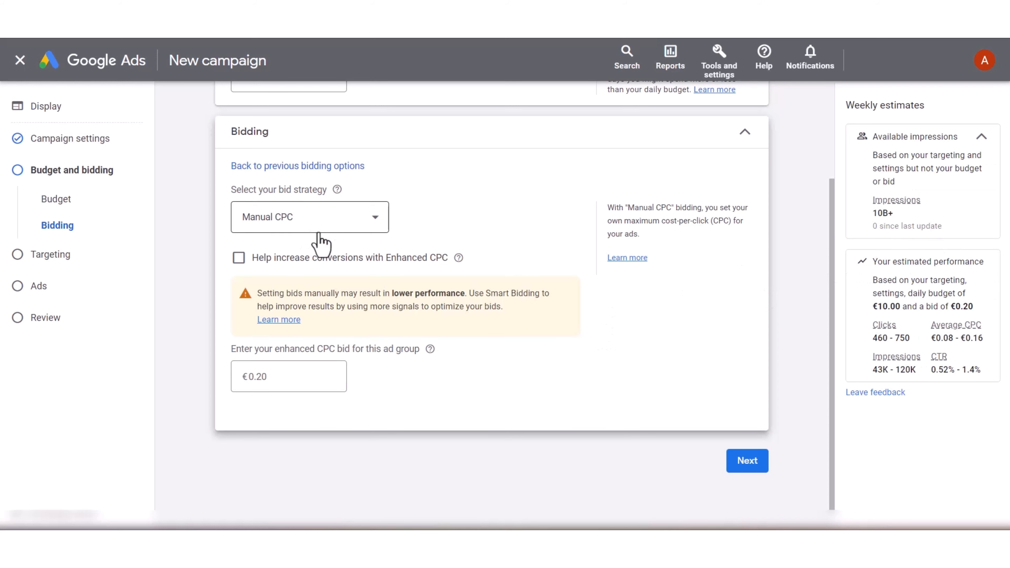
# Step: Continue to the Targeting stage and add Audience Segments targeting, opening its segment editor
pyautogui.scroll(3, 342, 247)
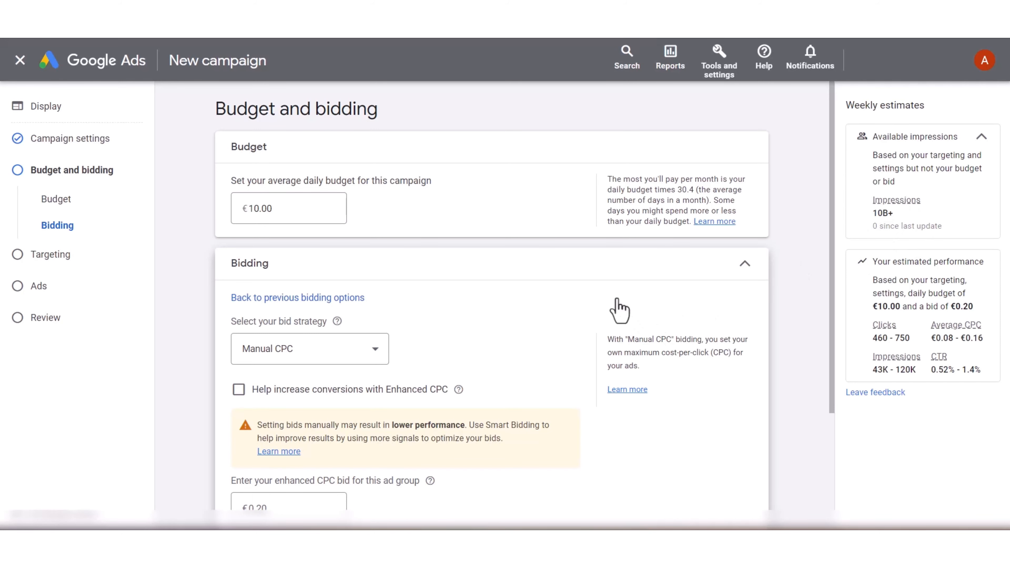
pyautogui.scroll(-3, 628, 316)
pyautogui.click(752, 461)
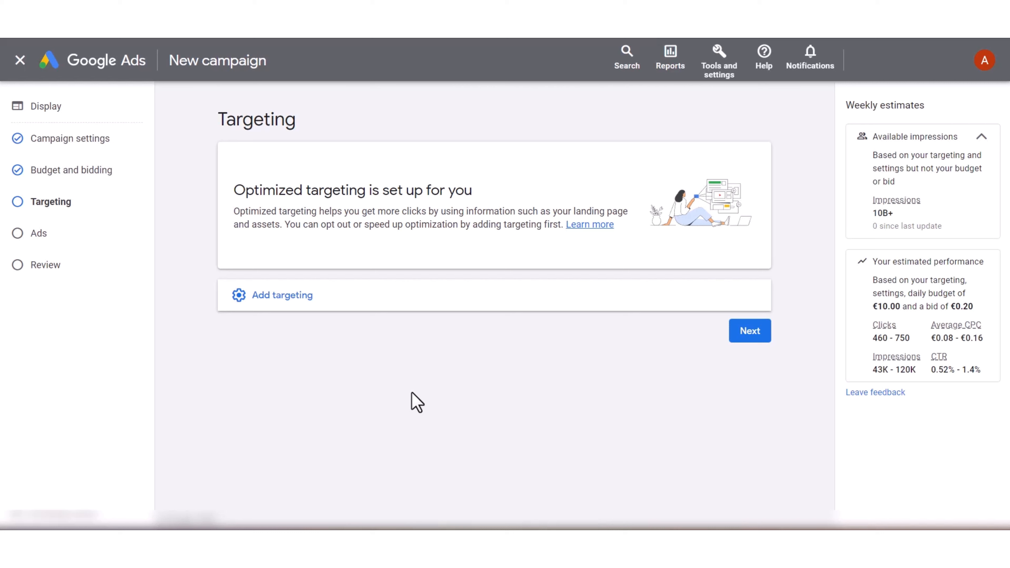
pyautogui.click(368, 304)
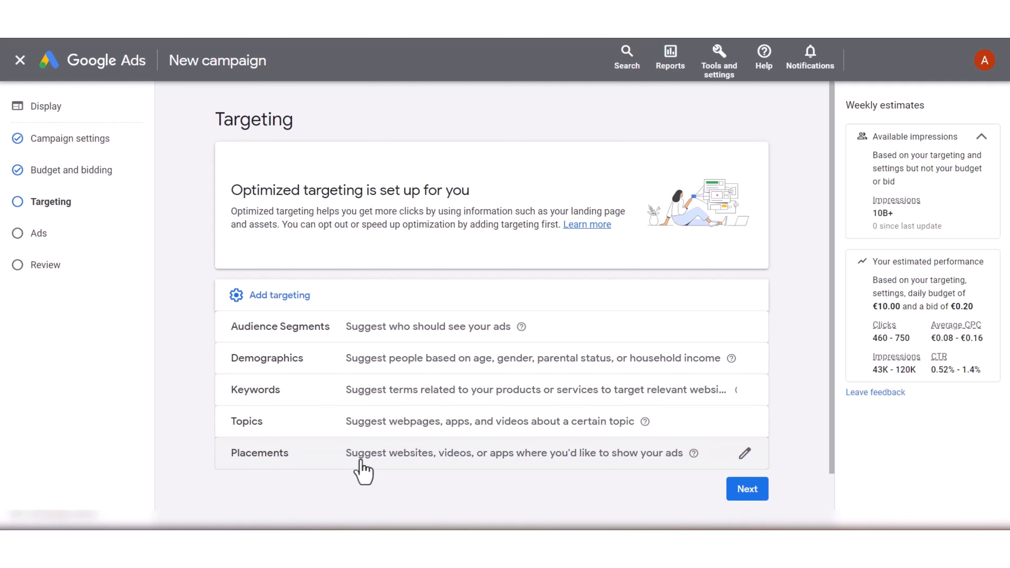
pyautogui.click(413, 326)
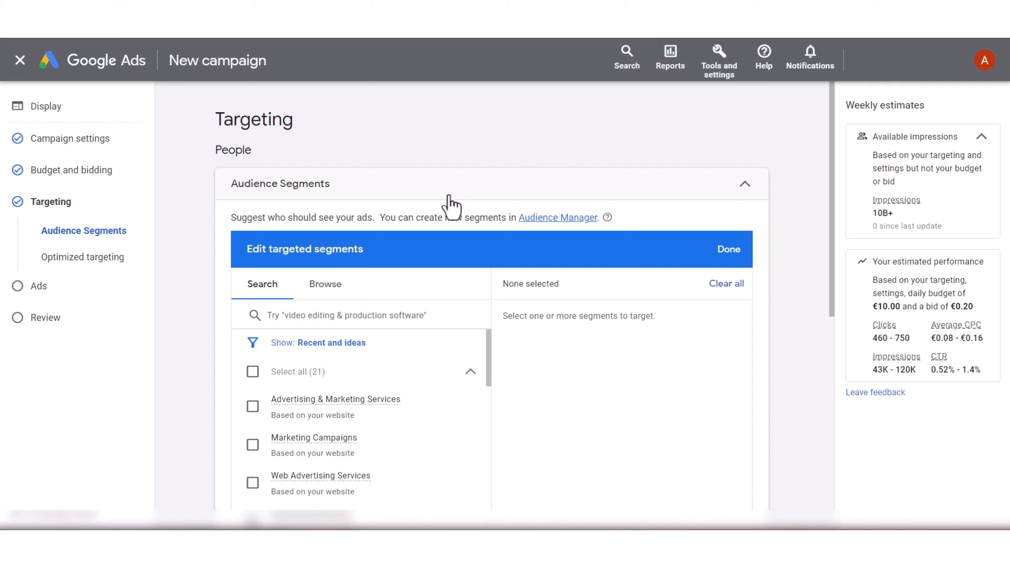
# Step: Look through the suggested audience segments based on the website
pyautogui.scroll(-2, 429, 214)
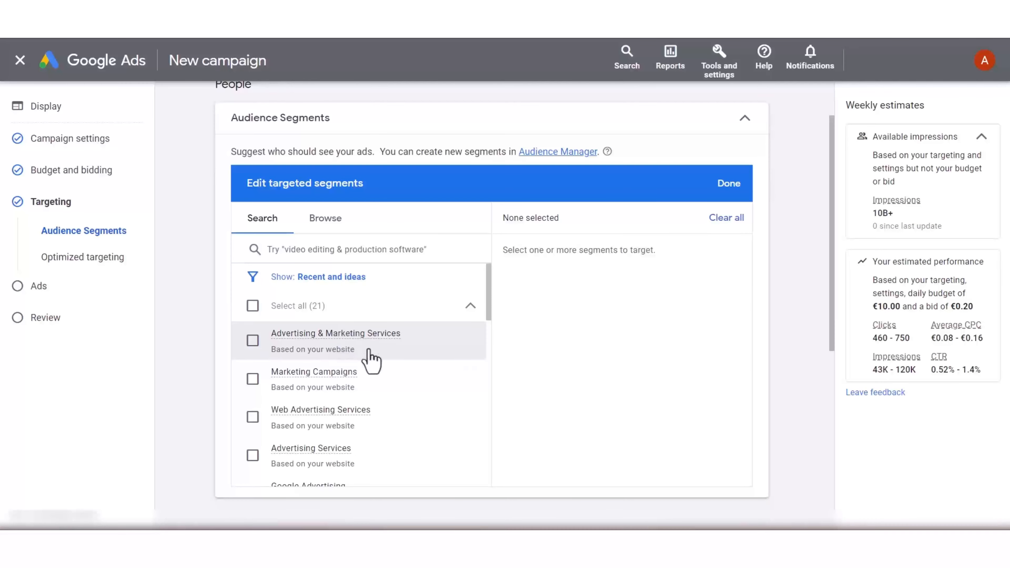
pyautogui.moveTo(490, 309); pyautogui.dragTo(488, 320)
pyautogui.scroll(2, 487, 319)
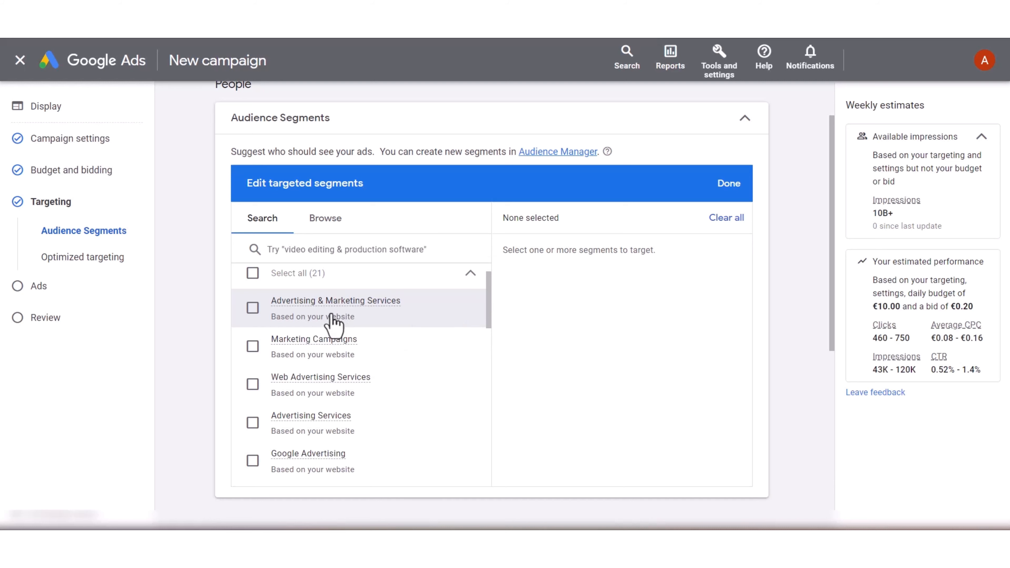
pyautogui.moveTo(490, 301); pyautogui.dragTo(491, 284)
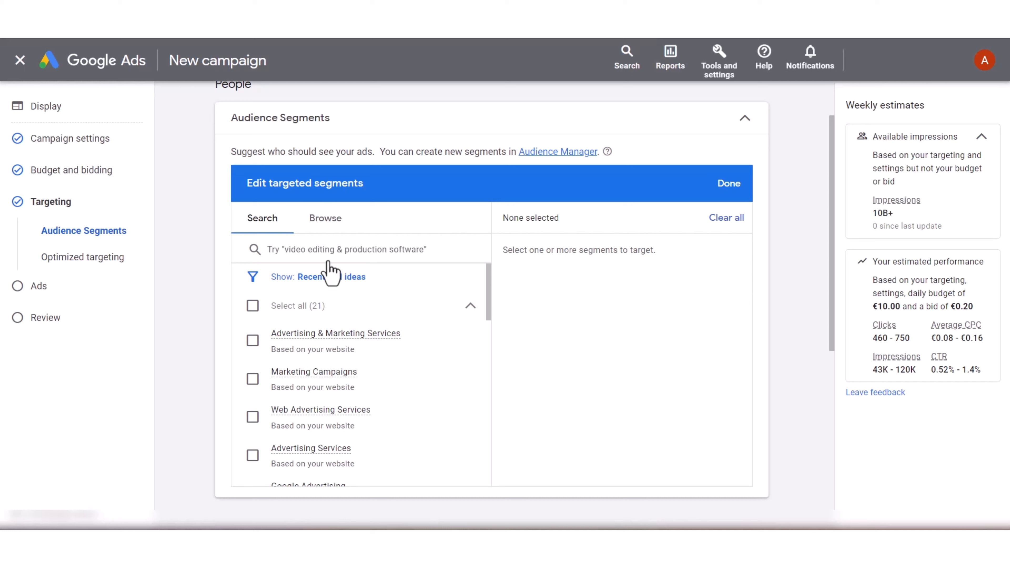
# Step: Browse the audience segment categories and examine the Affinity segments for interests and habits
pyautogui.click(326, 221)
pyautogui.click(264, 219)
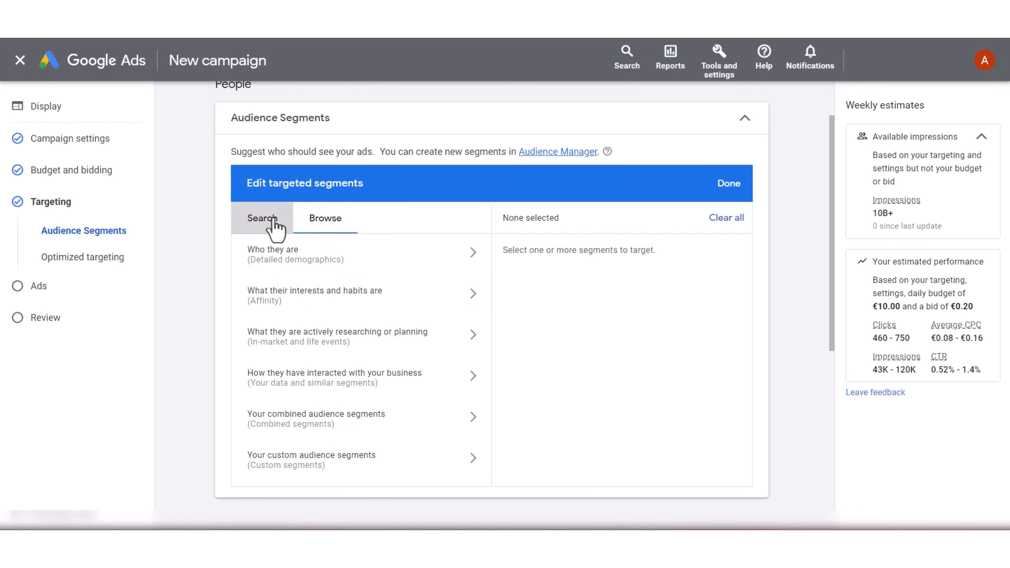
pyautogui.click(318, 232)
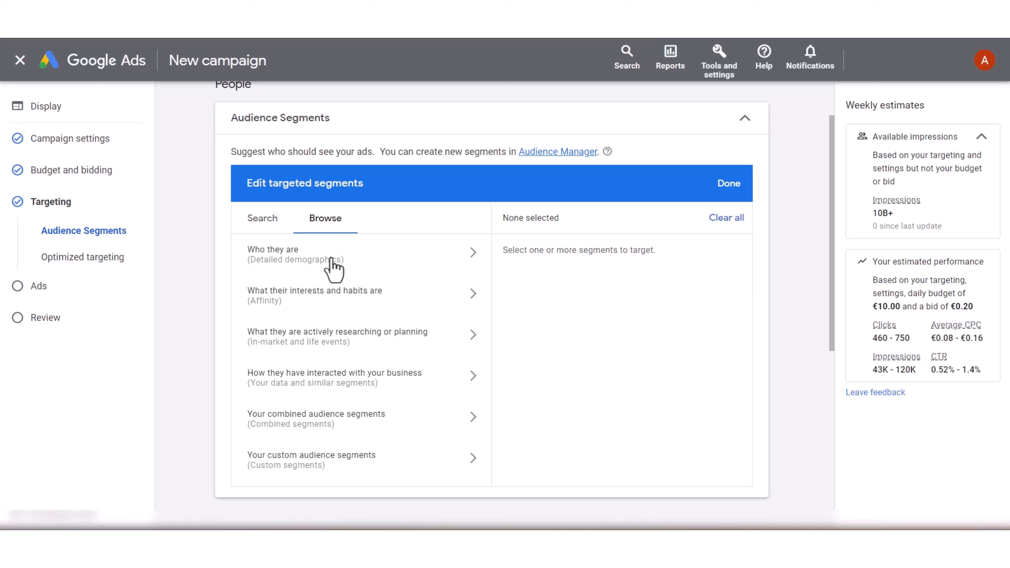
pyautogui.click(329, 306)
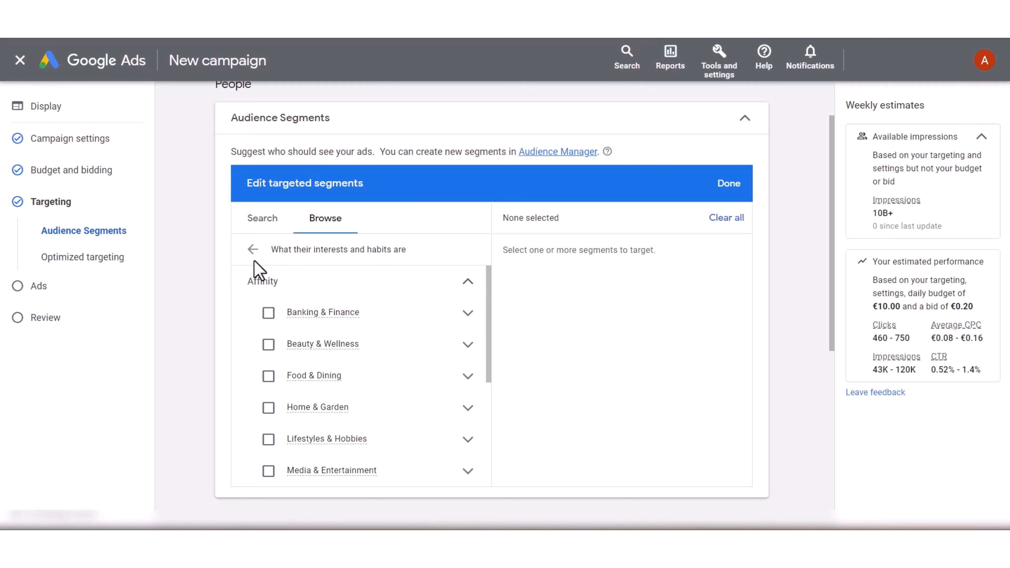
pyautogui.click(253, 249)
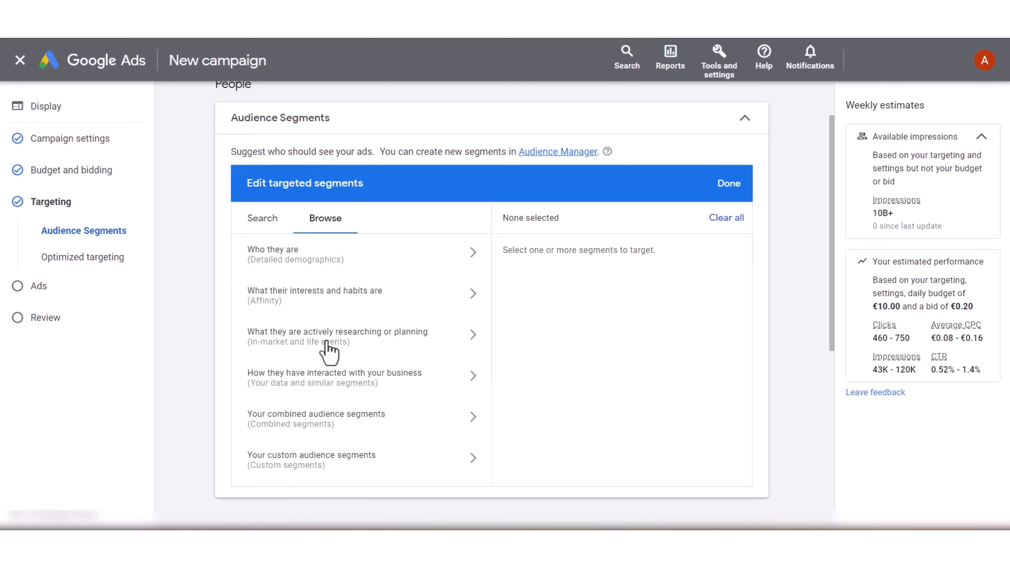
# Step: Examine the In-market segments, expanding Beauty & Personal Care and its Makeup & Cosmetics subcategories, and collapse the In-market list
pyautogui.click(336, 343)
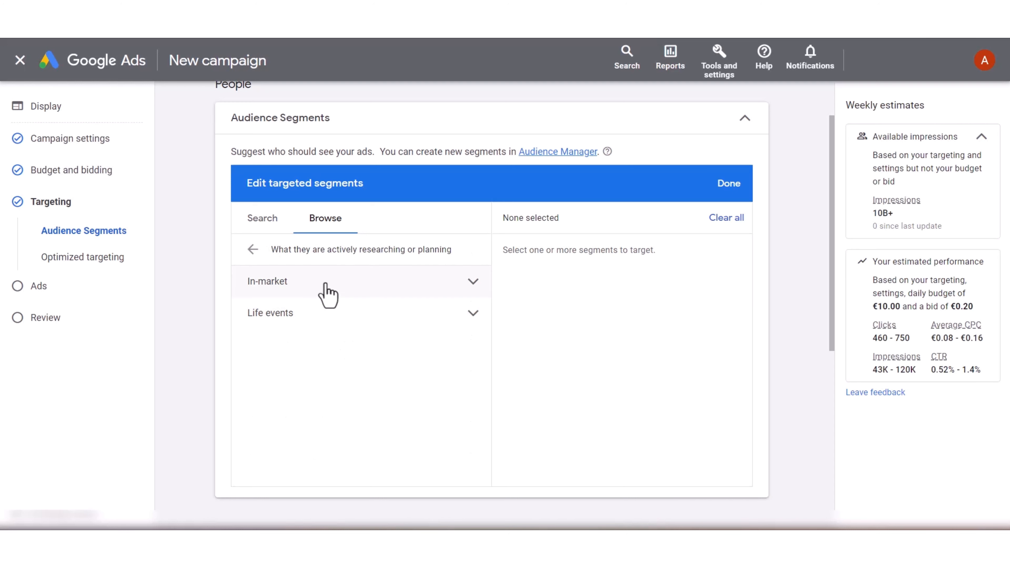
pyautogui.click(324, 284)
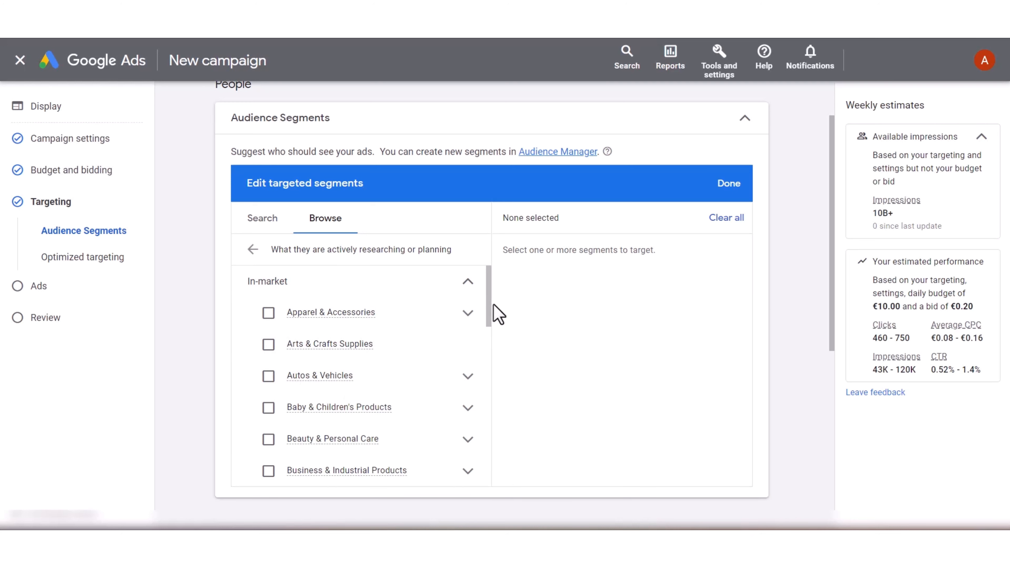
pyautogui.moveTo(490, 301); pyautogui.dragTo(490, 340)
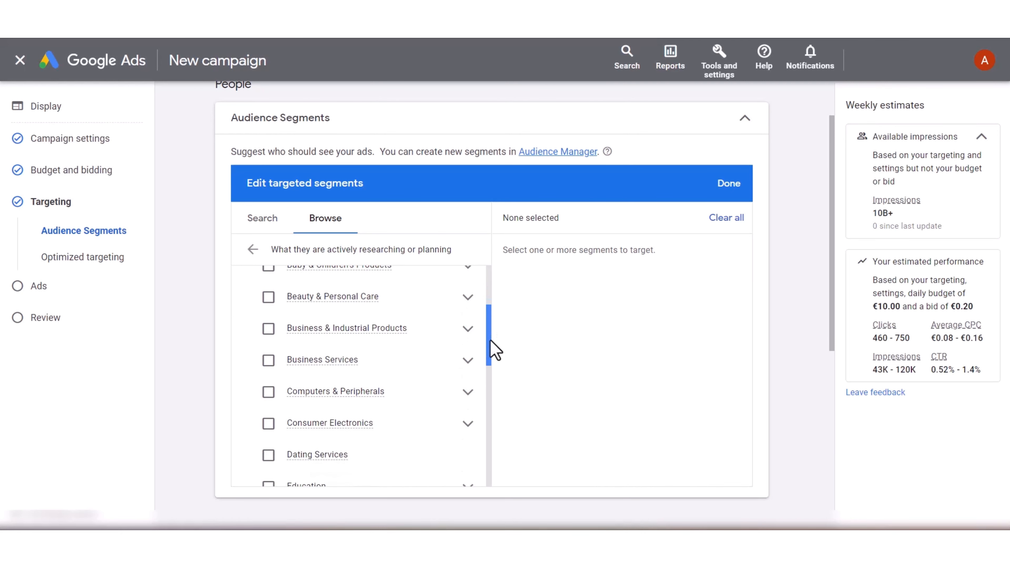
pyautogui.click(468, 297)
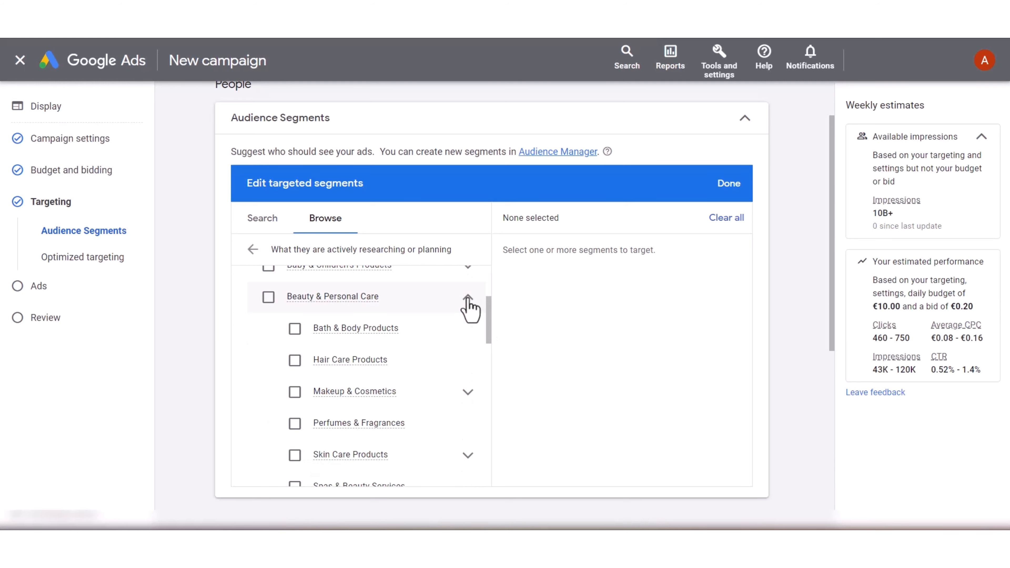
pyautogui.scroll(-1, 486, 323)
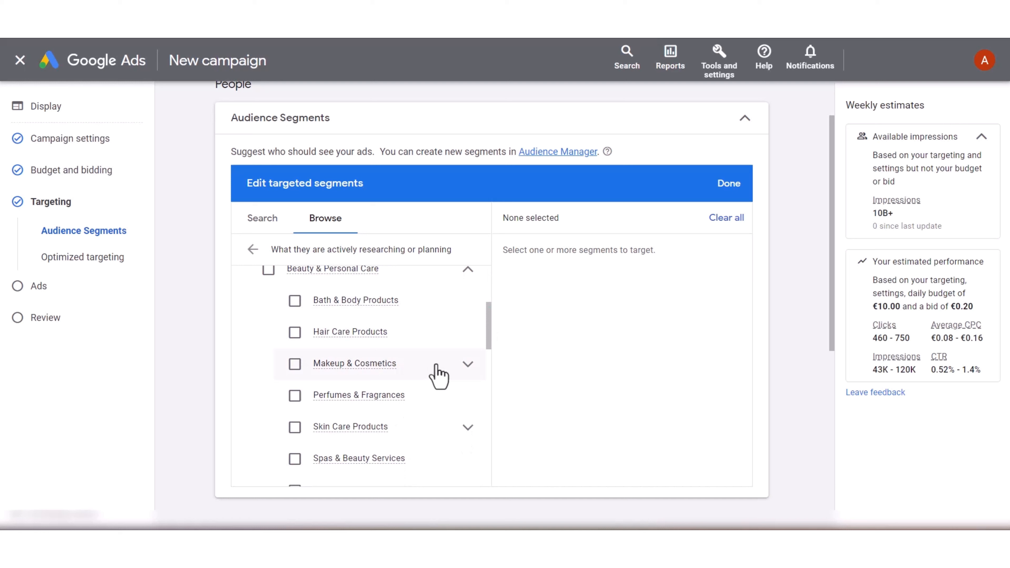
pyautogui.click(468, 365)
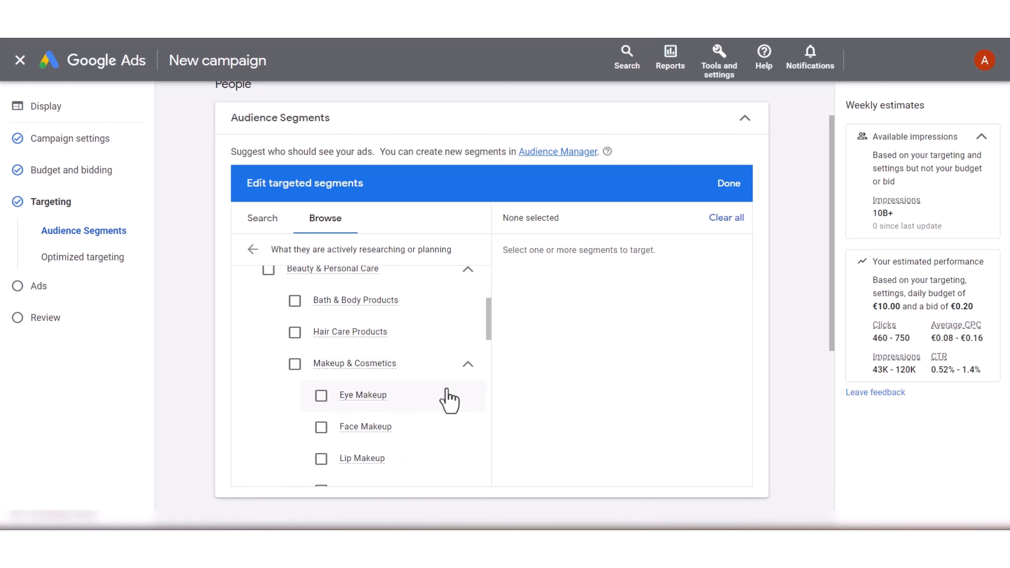
pyautogui.moveTo(490, 333); pyautogui.dragTo(493, 288)
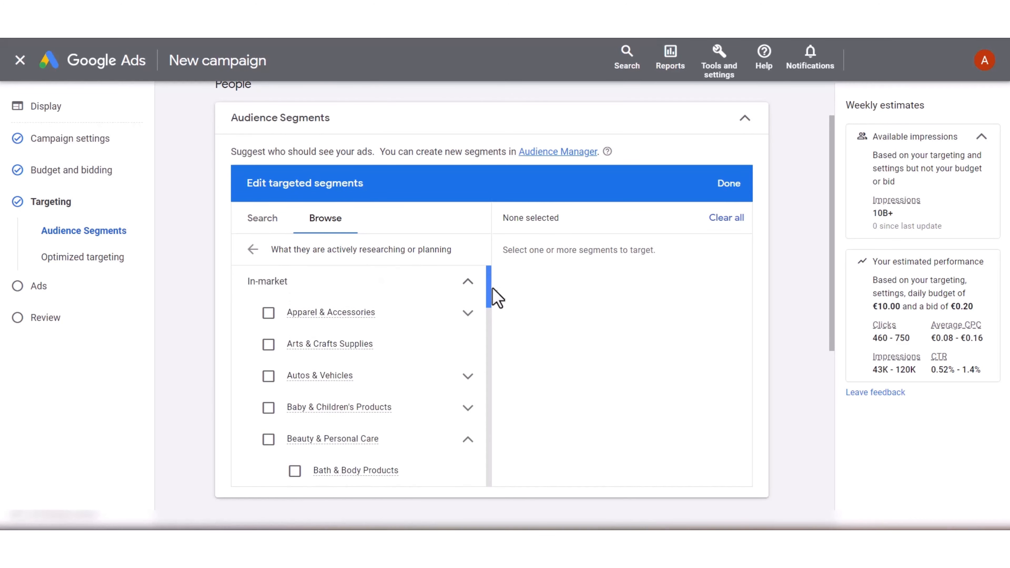
pyautogui.click(467, 281)
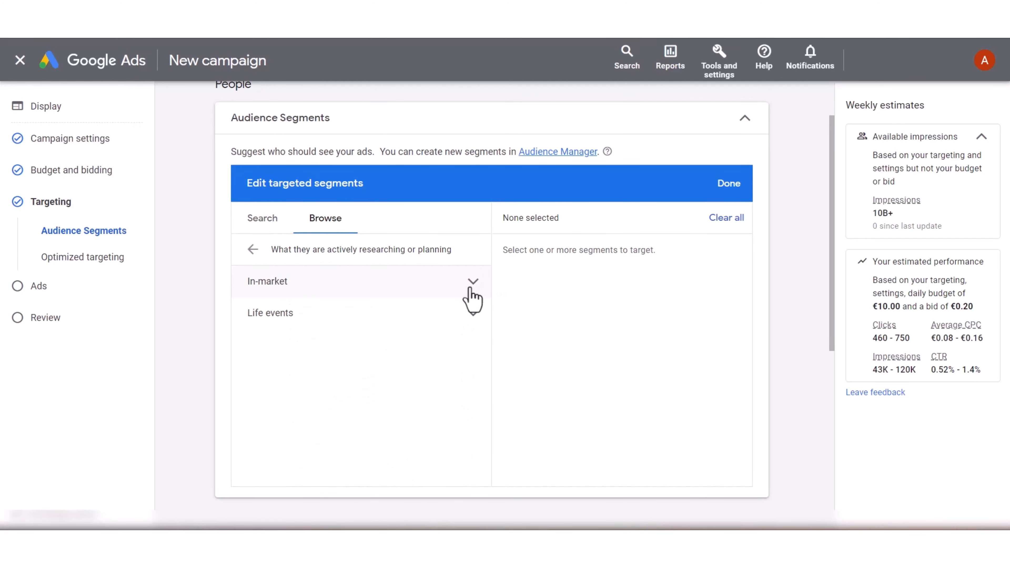
# Step: Examine the Life events segments and expand Marriage to view its subsegments
pyautogui.click(467, 313)
pyautogui.moveTo(487, 327); pyautogui.dragTo(493, 366)
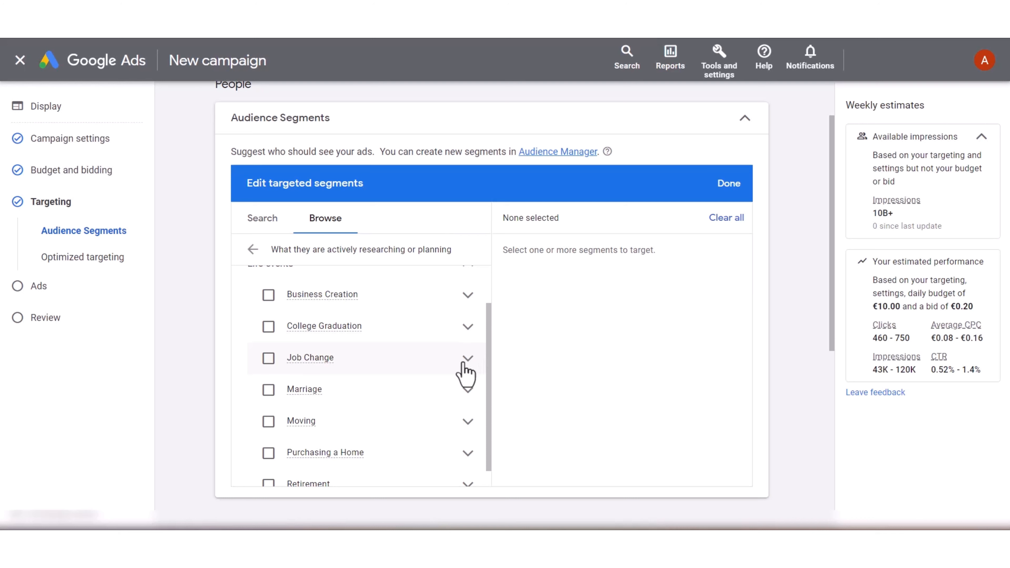
pyautogui.click(469, 393)
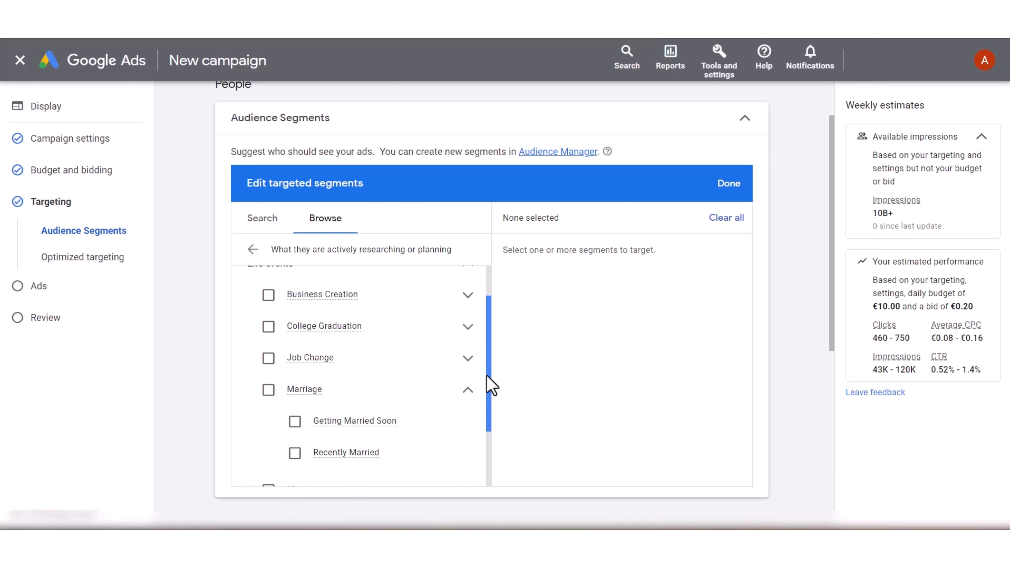
pyautogui.moveTo(489, 376); pyautogui.dragTo(487, 394)
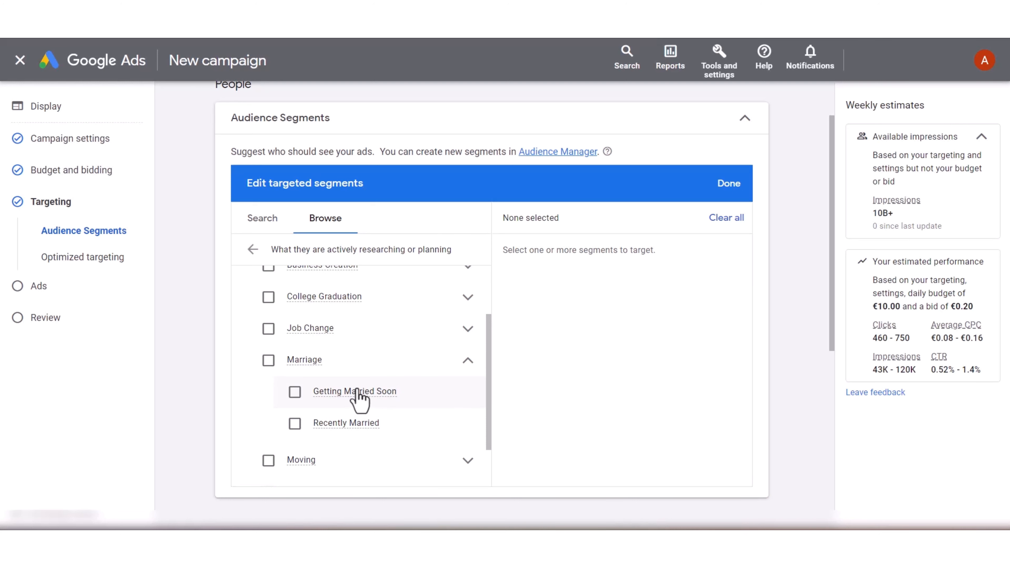
# Step: Collapse the Marriage subsegments and the Life events list within the actively researching or planning segments
pyautogui.moveTo(379, 398)
pyautogui.click(468, 360)
pyautogui.click(253, 249)
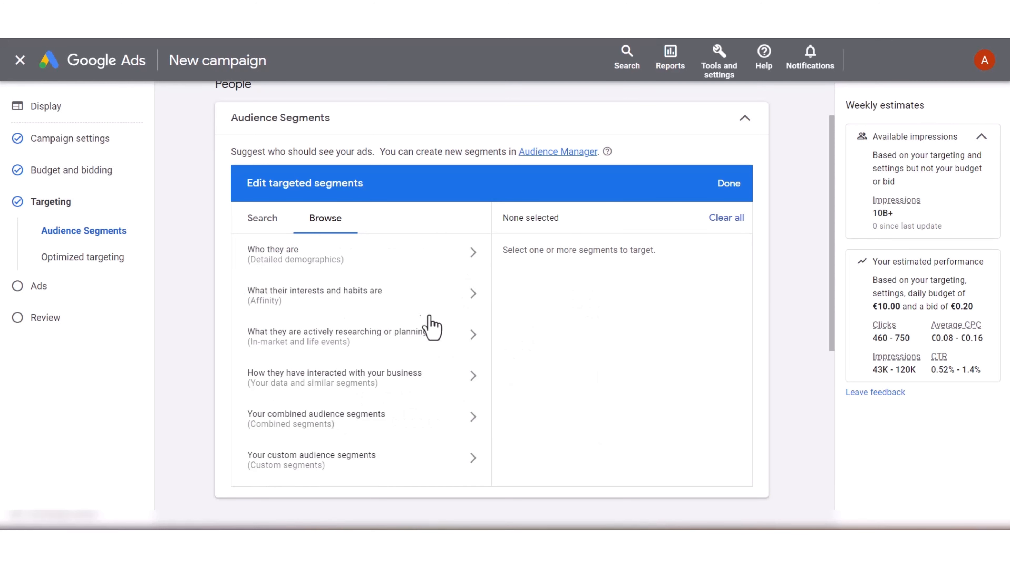
pyautogui.click(465, 343)
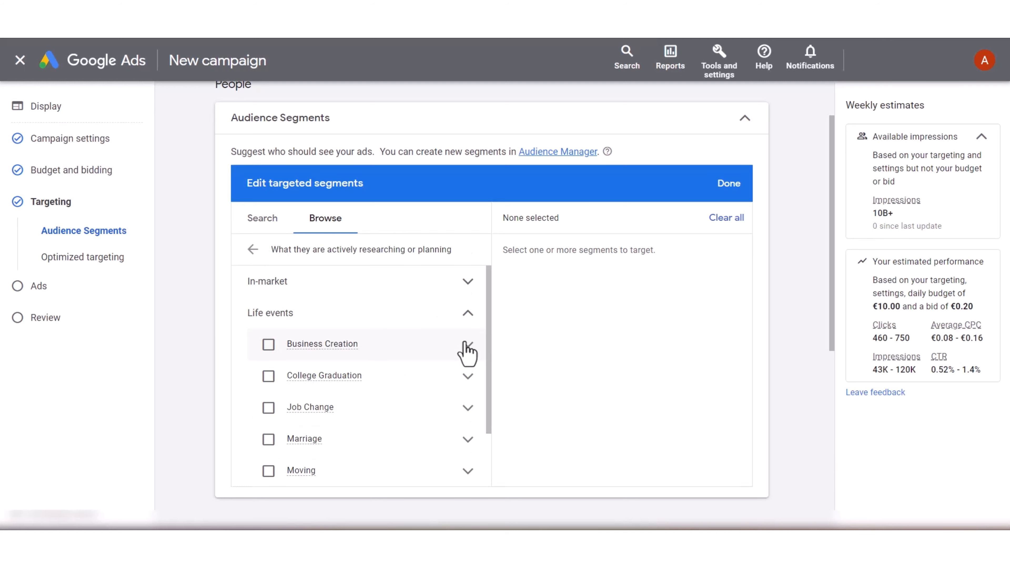
pyautogui.click(467, 314)
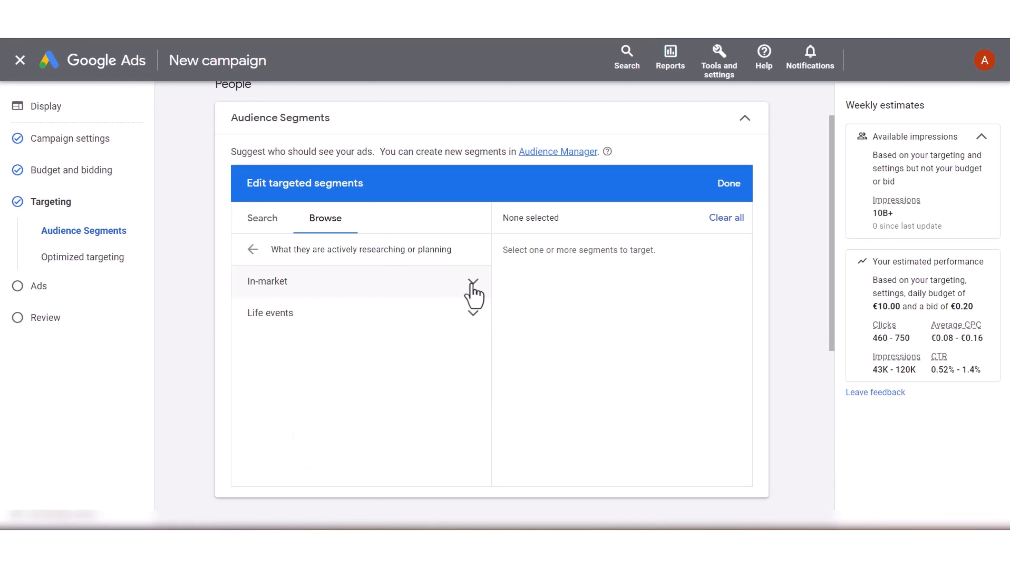
# Step: Target the In-market segment Advertising & Marketing Services under Business Services and confirm the segment selection
pyautogui.click(473, 282)
pyautogui.moveTo(493, 295); pyautogui.dragTo(491, 339)
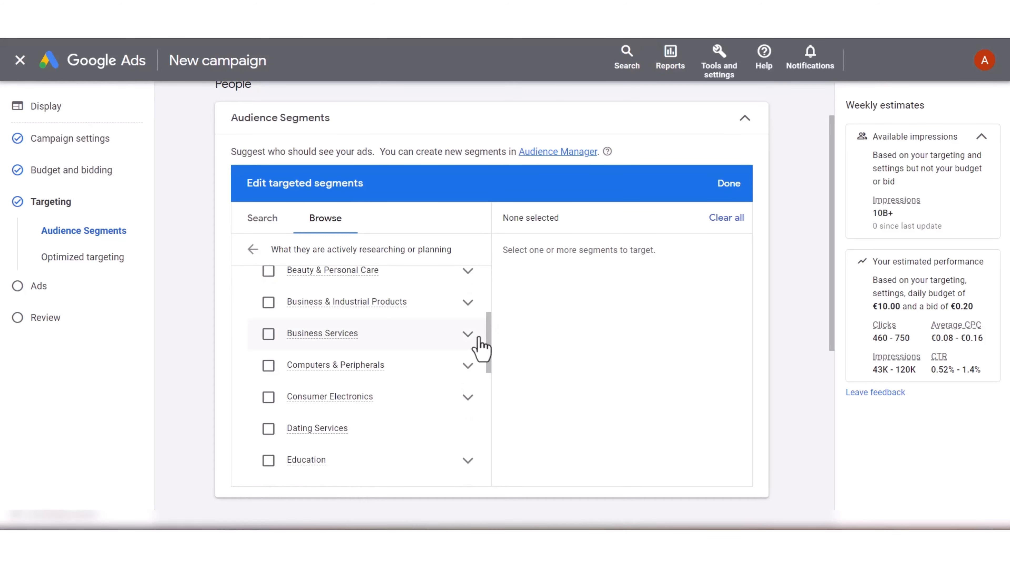
pyautogui.click(469, 335)
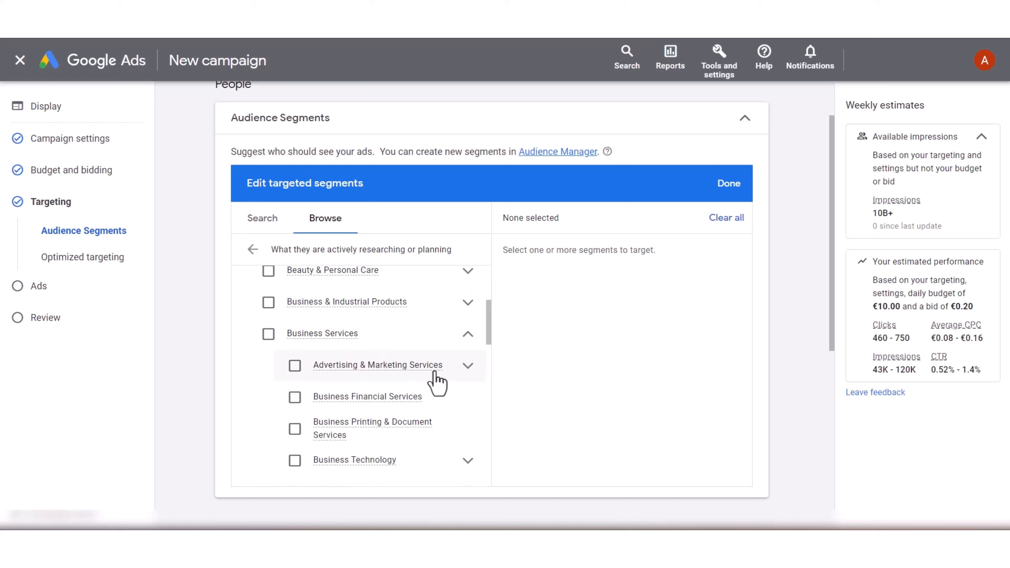
pyautogui.moveTo(398, 372)
pyautogui.click(469, 366)
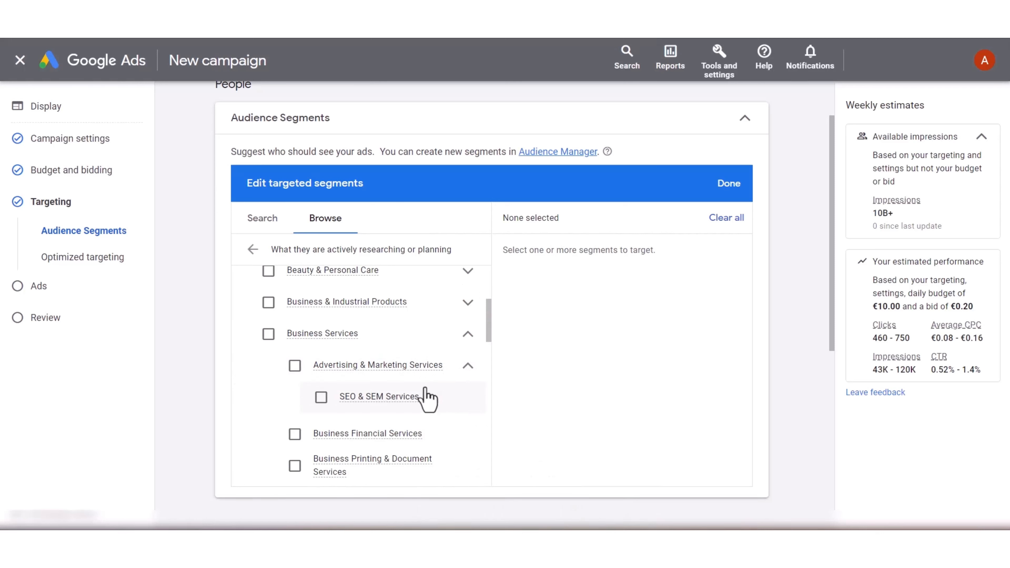
pyautogui.click(295, 367)
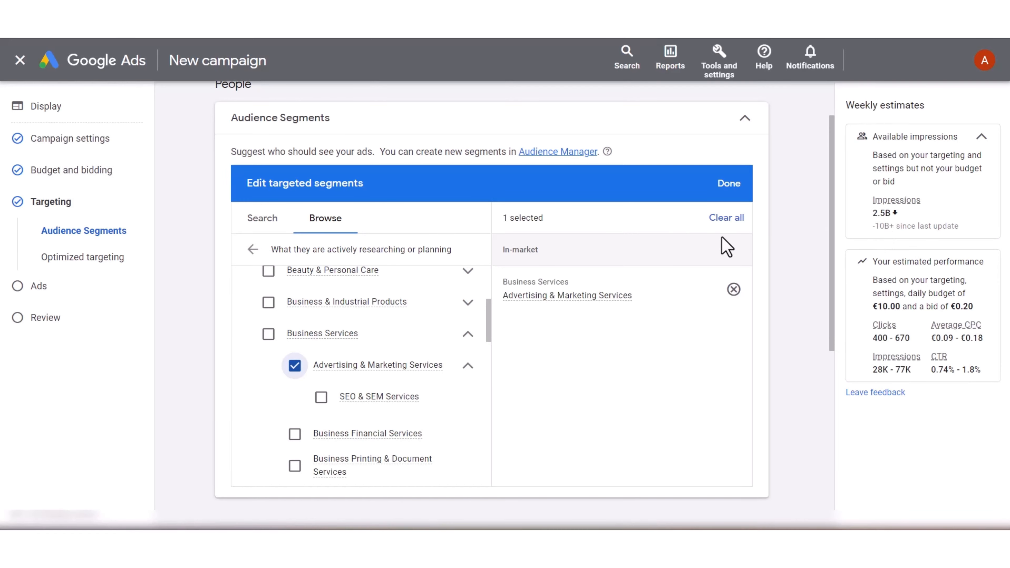
pyautogui.scroll(-2, 533, 330)
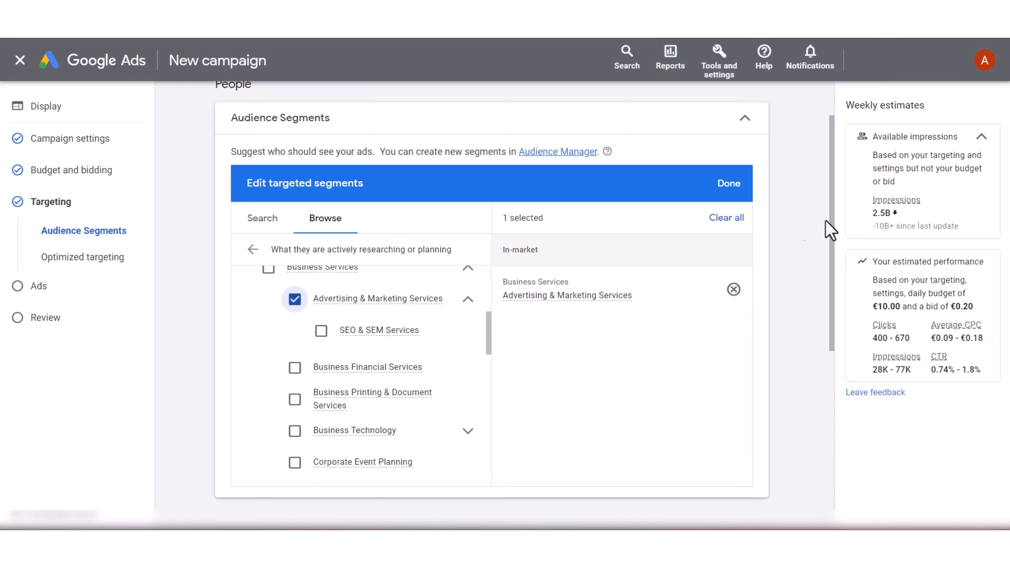
pyautogui.click(252, 249)
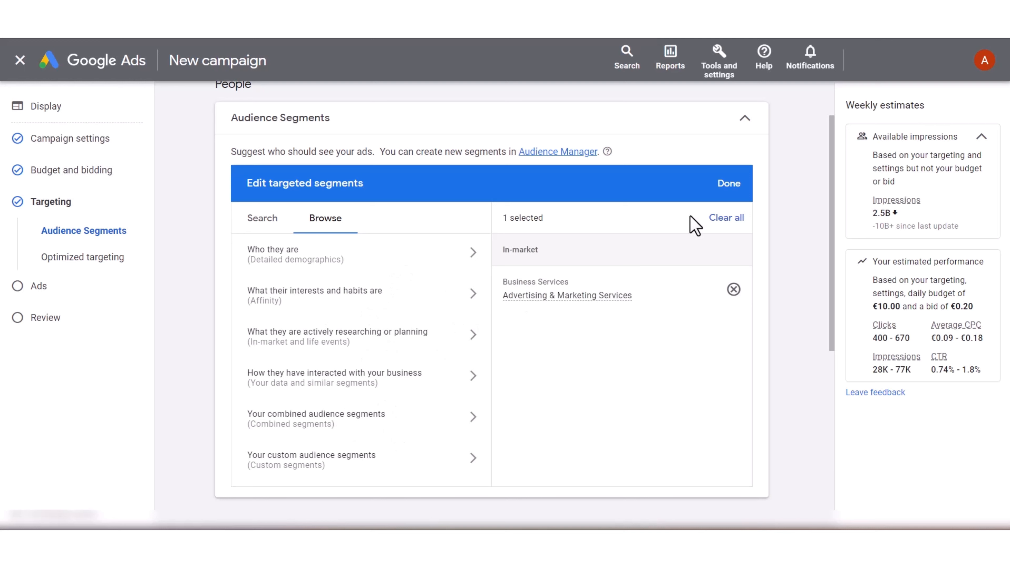
pyautogui.click(727, 190)
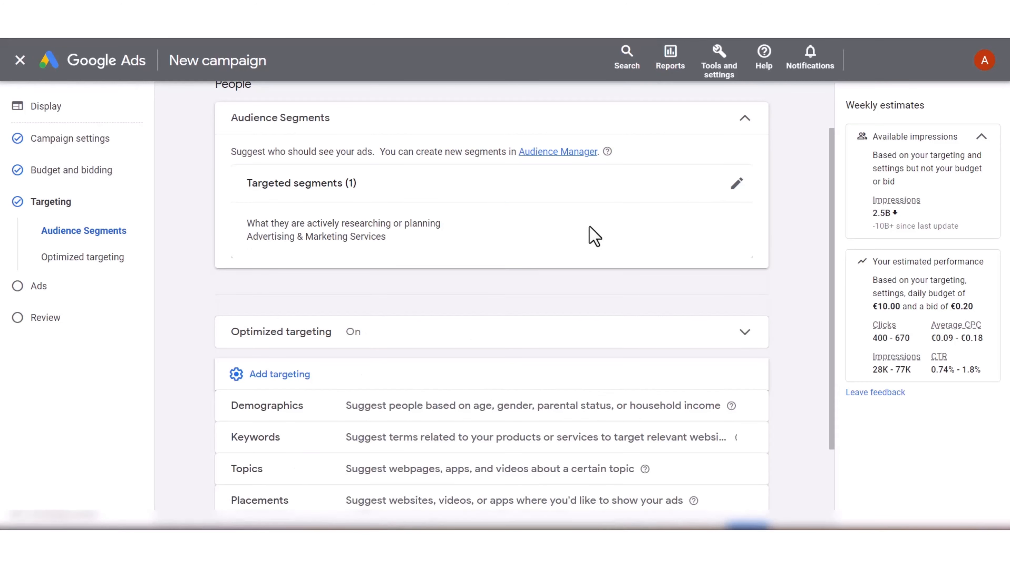
# Step: Add demographics targeting, keeping all gender, age and parental status options selected
pyautogui.click(469, 410)
pyautogui.scroll(-3, 477, 330)
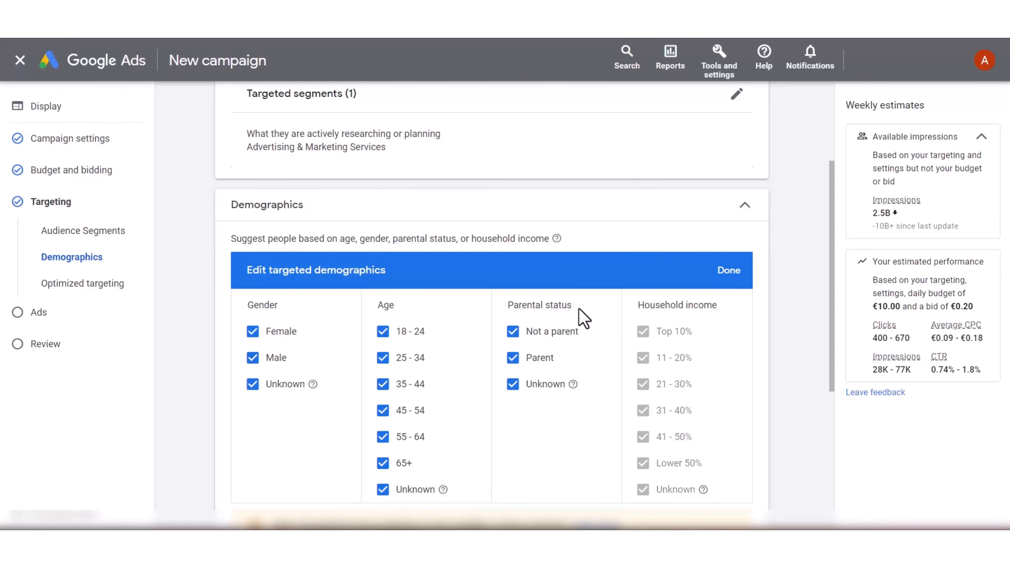
pyautogui.click(735, 275)
# Step: Add keyword targeting and bring up the keyword ideas for adflex.io
pyautogui.click(324, 400)
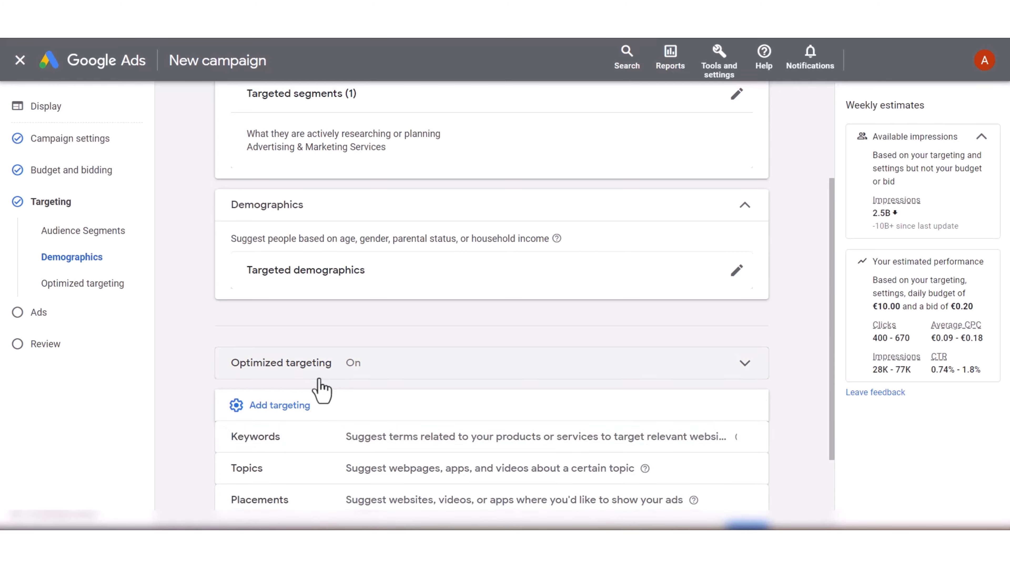
pyautogui.click(326, 440)
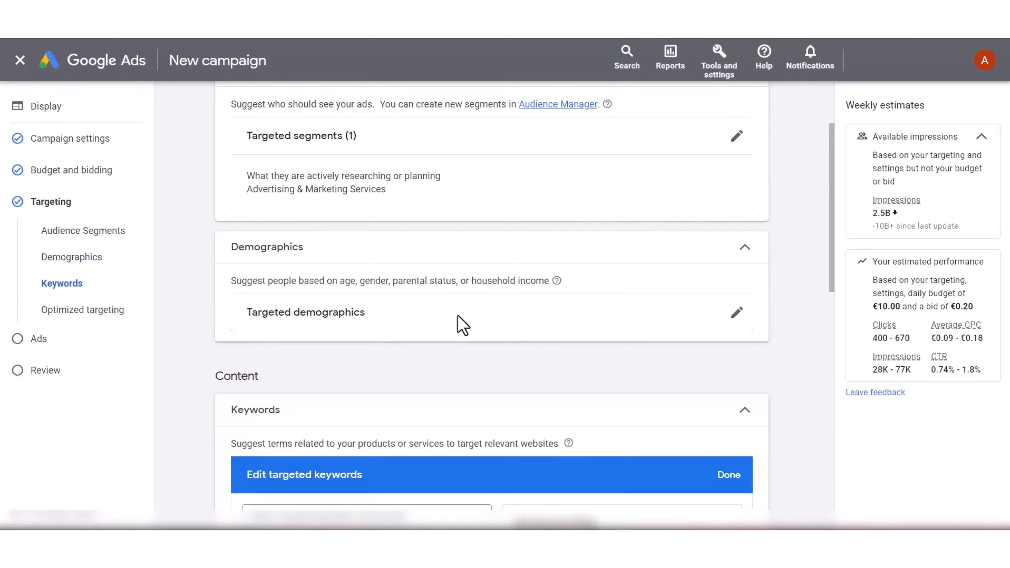
pyautogui.scroll(-5, 469, 325)
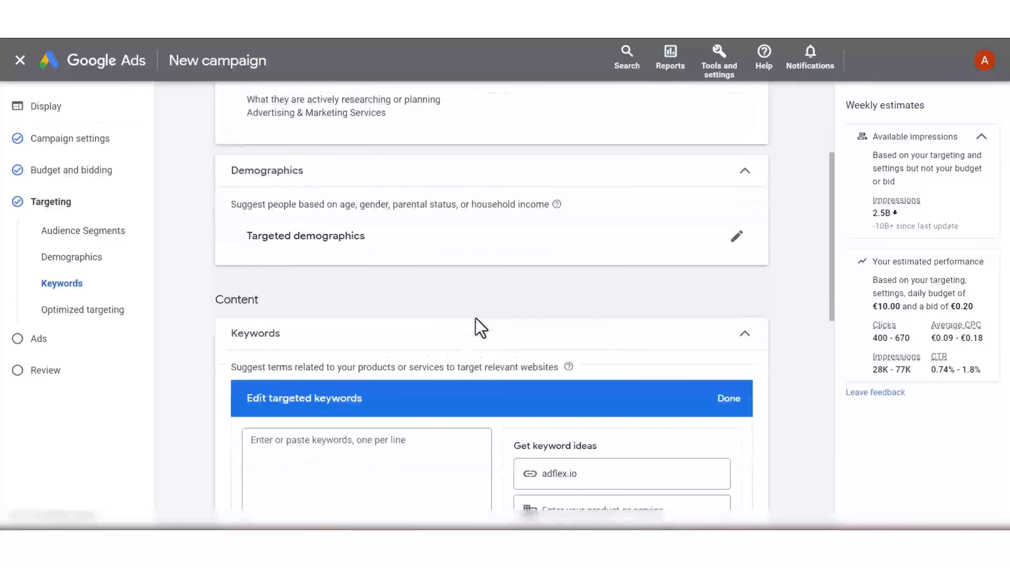
pyautogui.scroll(-4, 475, 322)
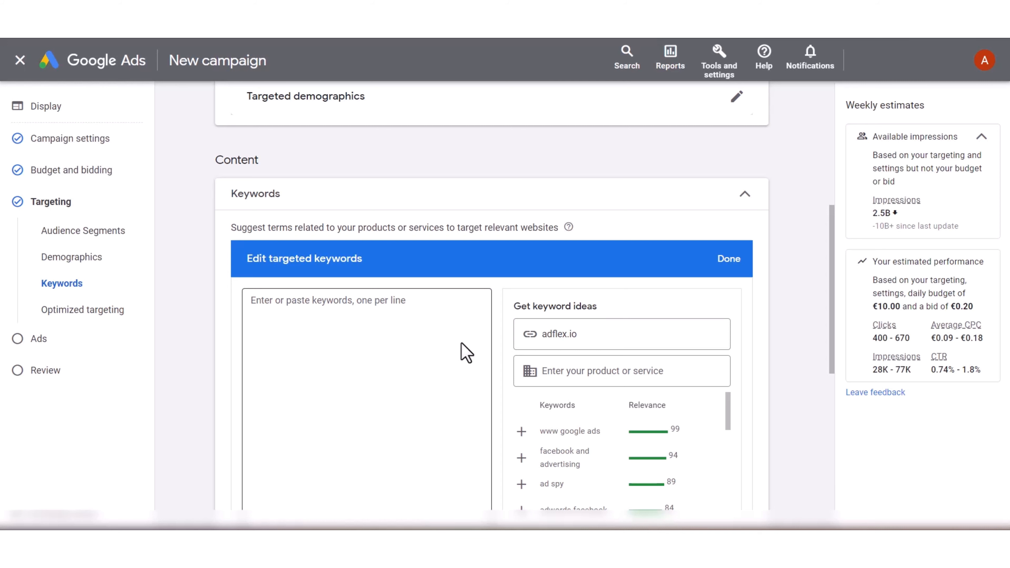
pyautogui.scroll(-2, 412, 294)
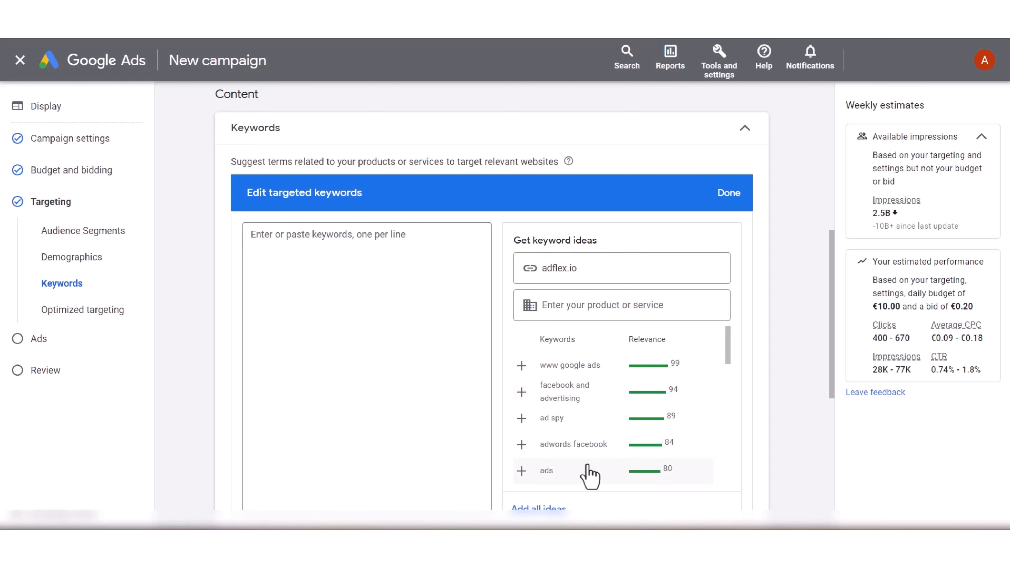
# Step: Add the suggested keywords facebook and advertising, ad spy, ads, spy facebook, adwords facebook and adspy to the targeted keywords
pyautogui.click(520, 393)
pyautogui.click(521, 395)
pyautogui.click(521, 418)
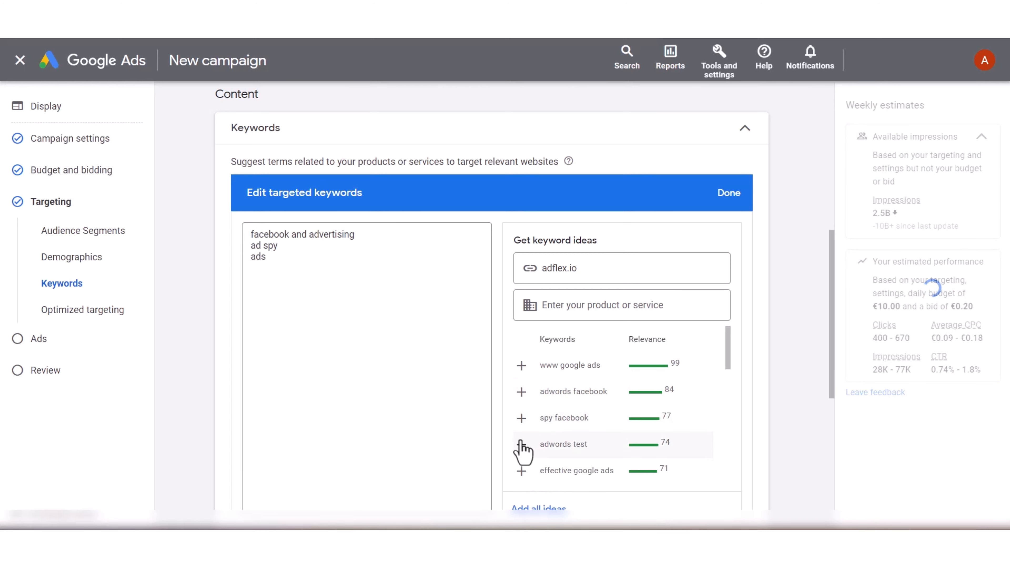
pyautogui.click(520, 418)
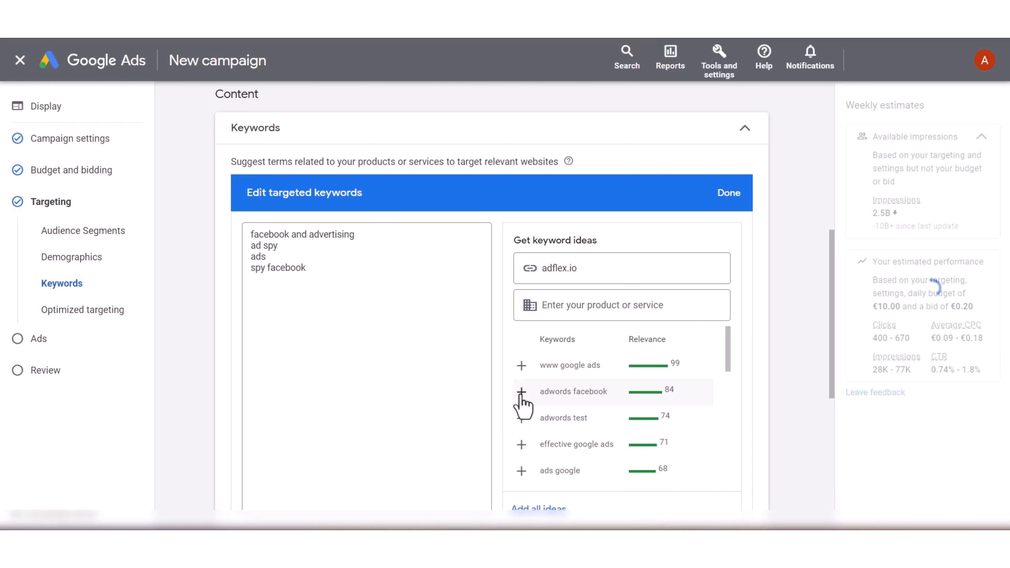
pyautogui.click(520, 393)
pyautogui.click(520, 473)
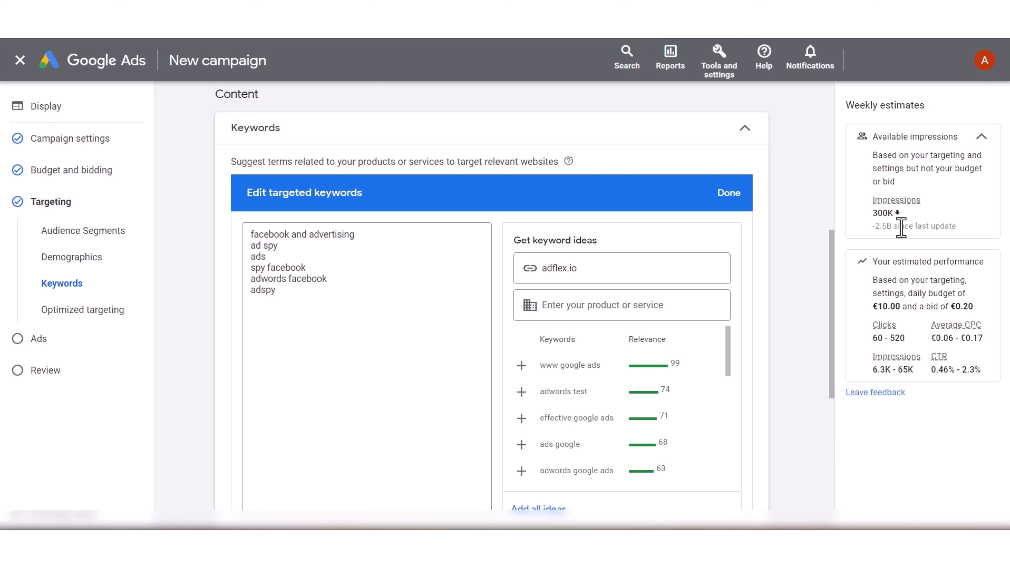
# Step: Check the weekly impressions and average CPC estimates and confirm the targeted keywords
pyautogui.moveTo(906, 226); pyautogui.dragTo(871, 218)
pyautogui.click(870, 218)
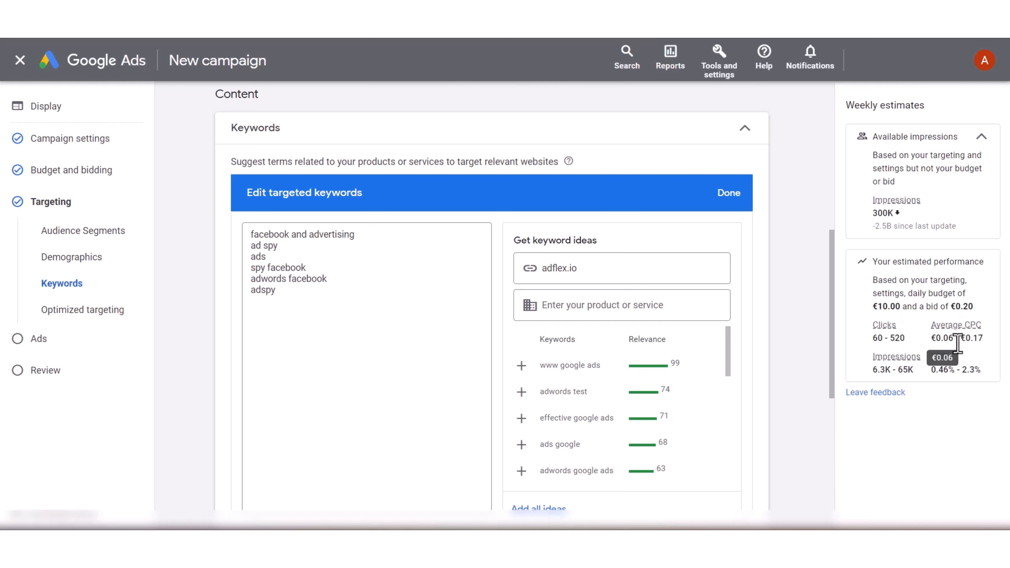
pyautogui.click(739, 193)
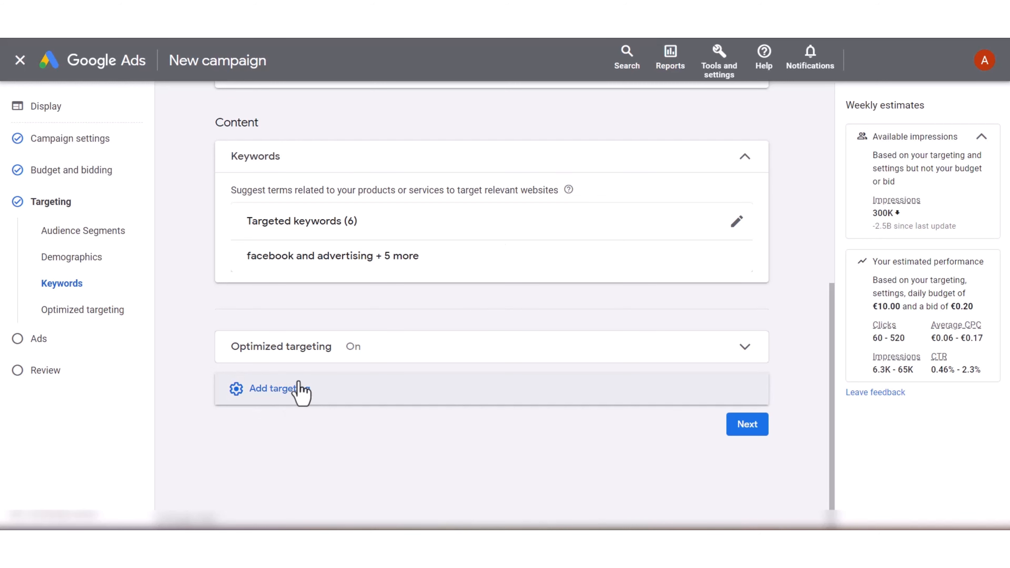
# Step: Add placements targeting and search the available placements for "facebook advertising"
pyautogui.click(291, 394)
pyautogui.scroll(-2, 364, 318)
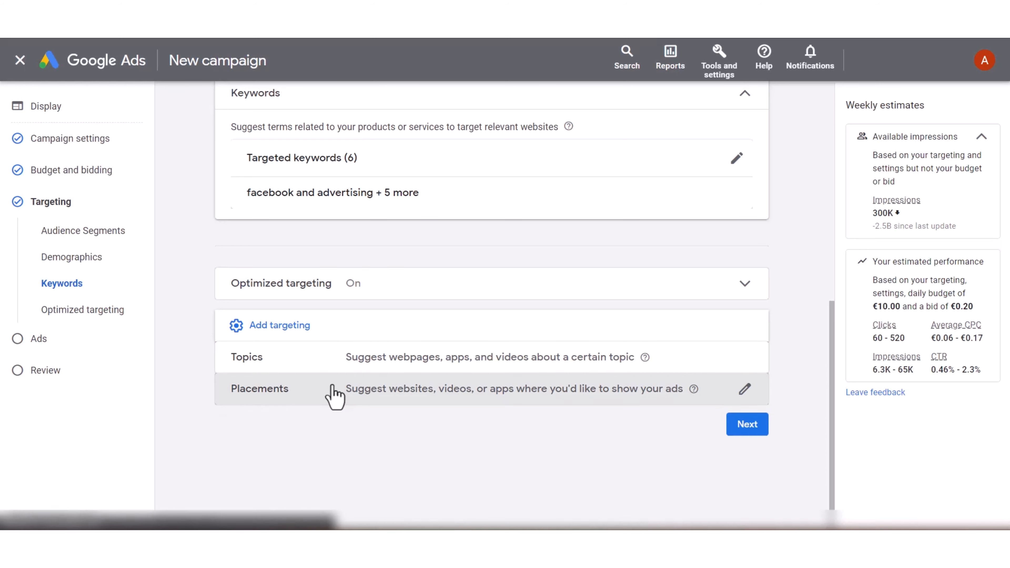
pyautogui.click(336, 394)
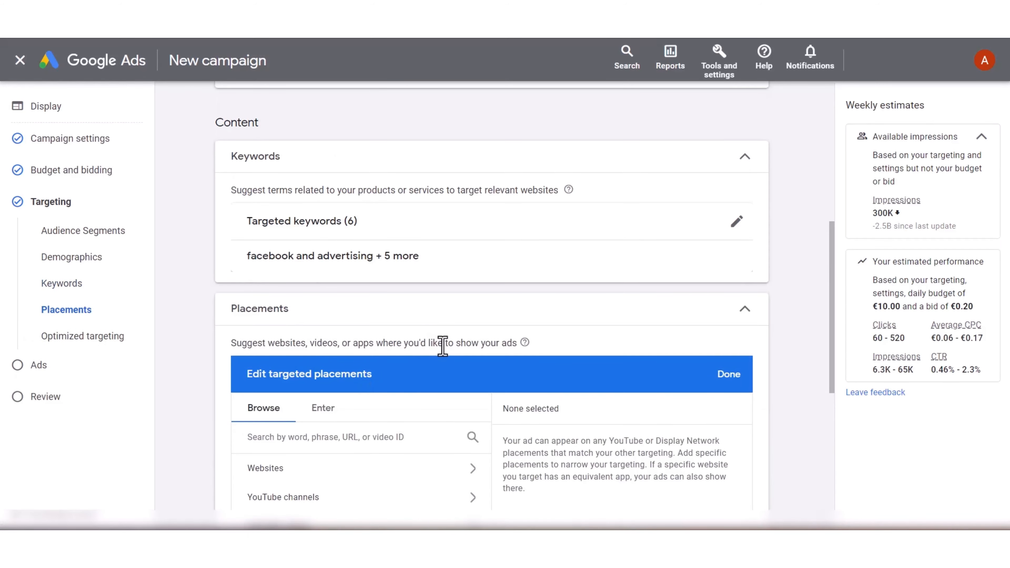
pyautogui.scroll(-5, 447, 346)
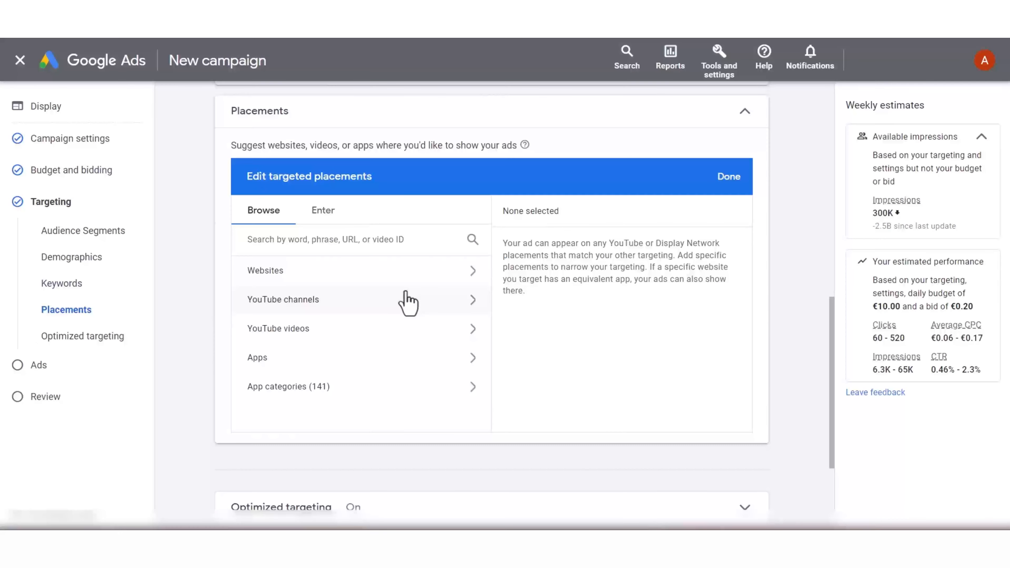
pyautogui.click(388, 241)
pyautogui.write('f')
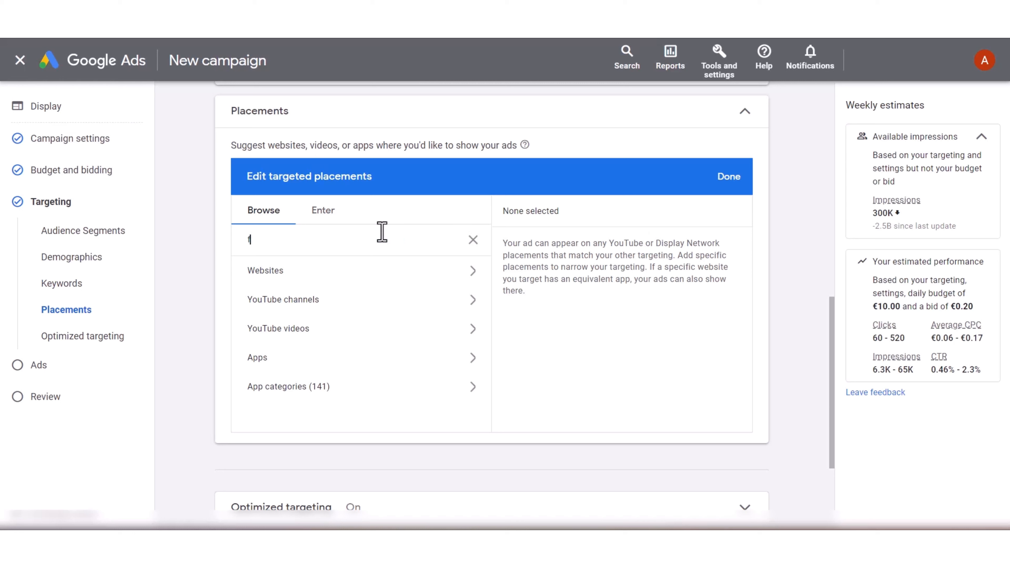
pyautogui.write('acebook adver')
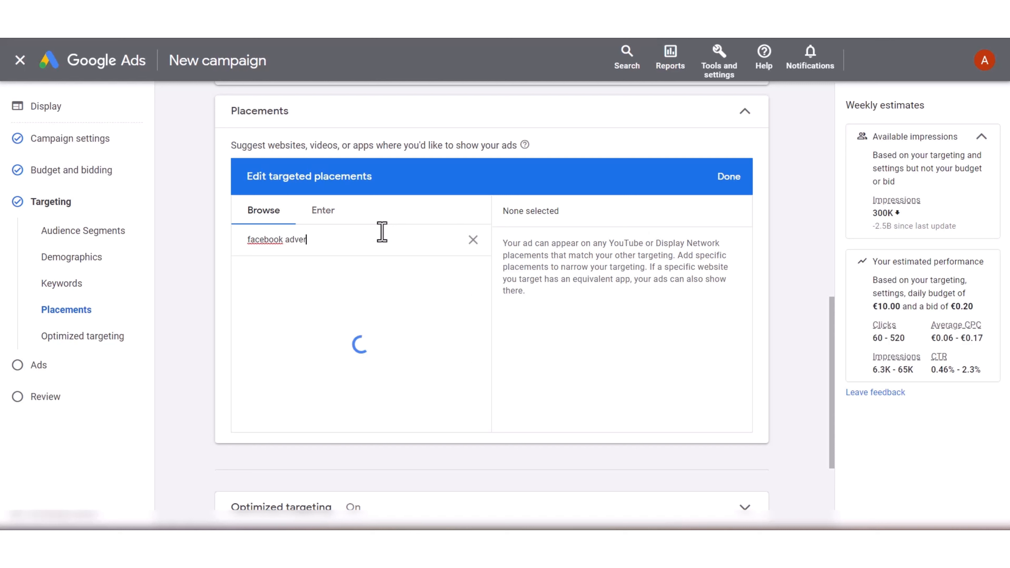
pyautogui.write('tising')
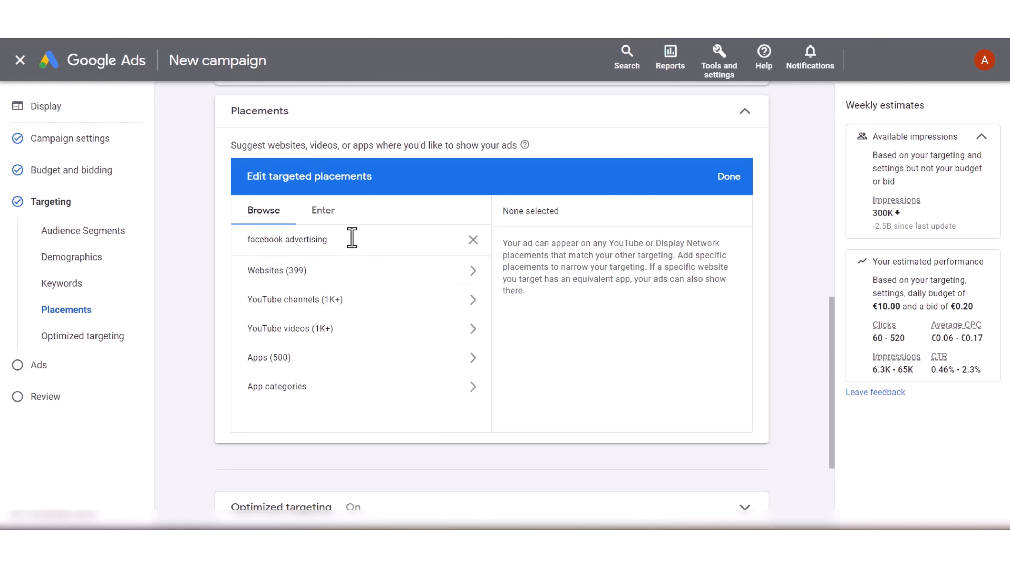
# Step: Target the YouTube videos "Facebook Ads Campaign Setup Tutorial For Beginners || Hindi" and "The ONLY Facebook Ads Course YOU Need" and confirm the placements
pyautogui.click(281, 330)
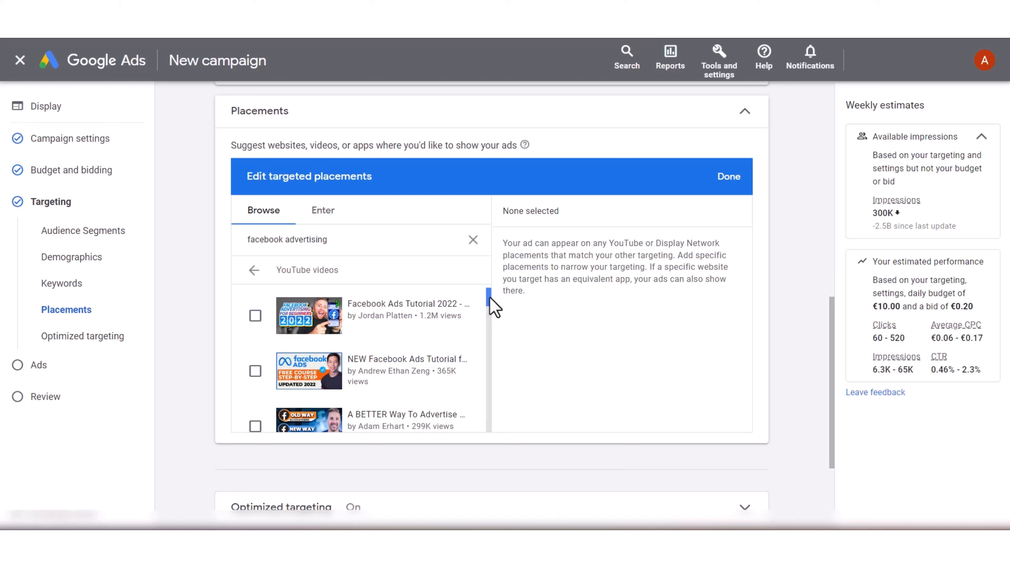
pyautogui.moveTo(490, 299); pyautogui.dragTo(485, 320)
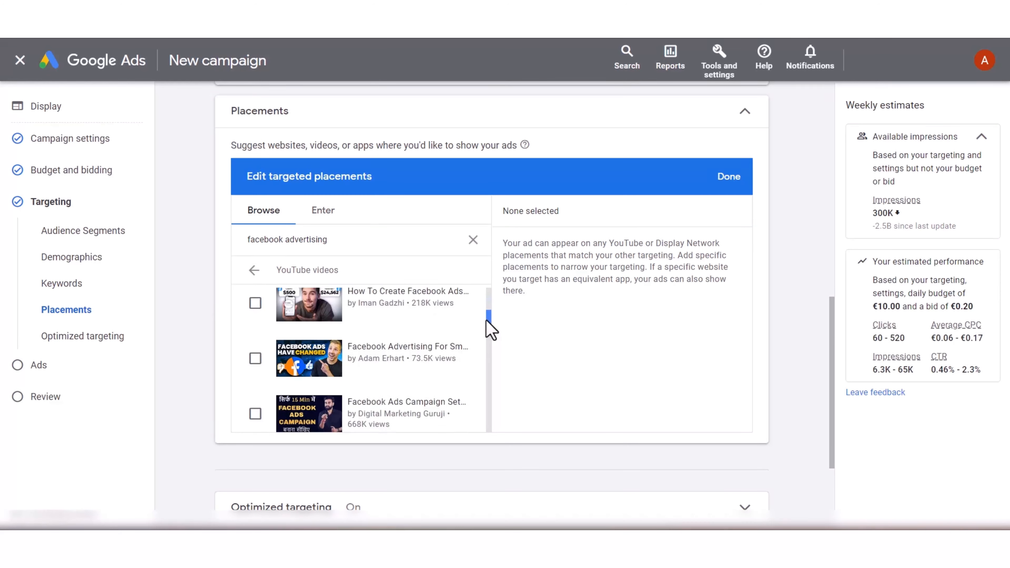
pyautogui.scroll(-2, 486, 330)
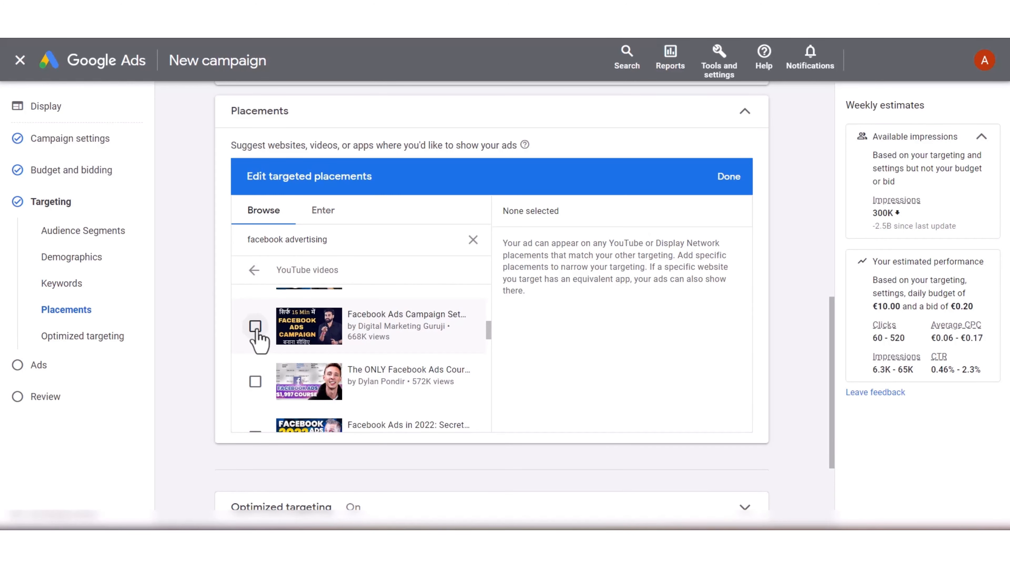
pyautogui.click(255, 326)
pyautogui.click(256, 381)
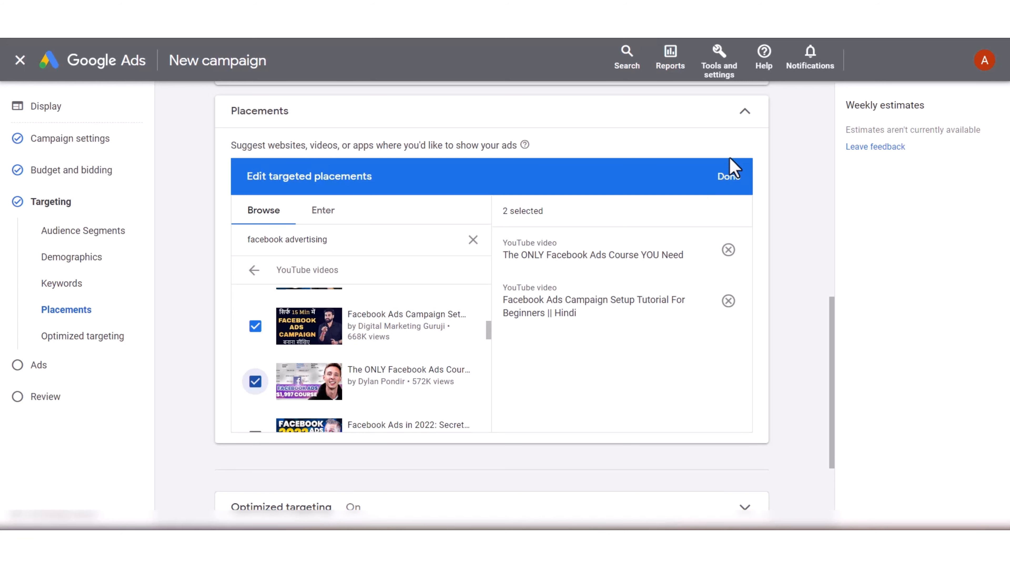
pyautogui.click(729, 176)
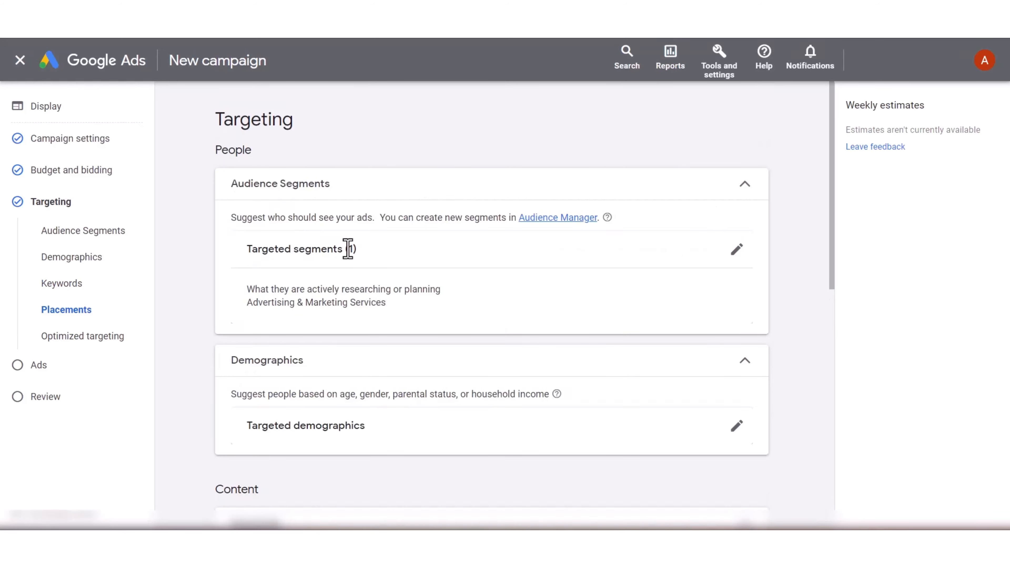
# Step: Review the configured segments, demographics, keywords and placements, reopening the placement selection and closing it without changes
pyautogui.scroll(-8, 439, 235)
pyautogui.scroll(5, 438, 231)
pyautogui.scroll(-5, 440, 231)
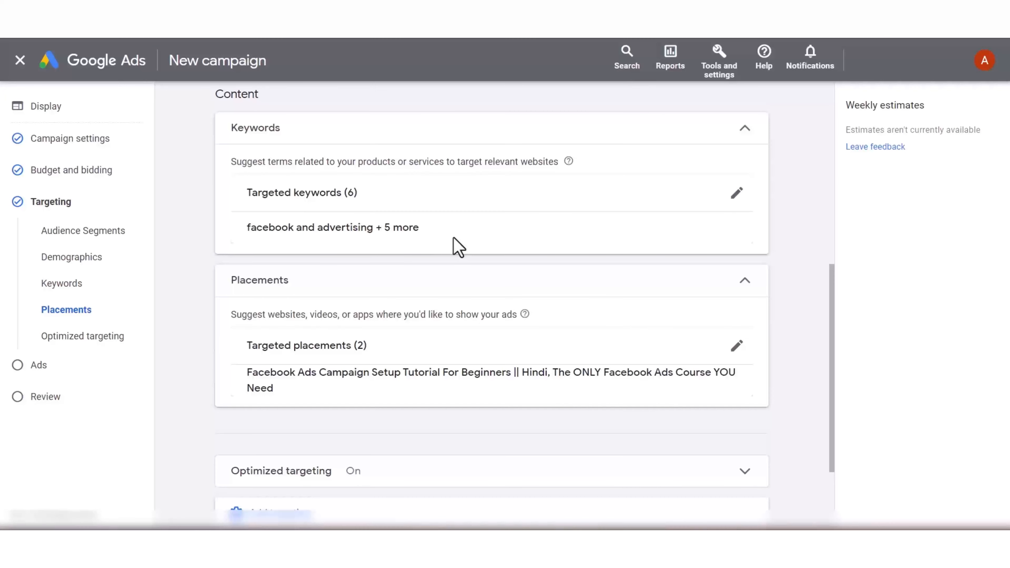
pyautogui.click(659, 350)
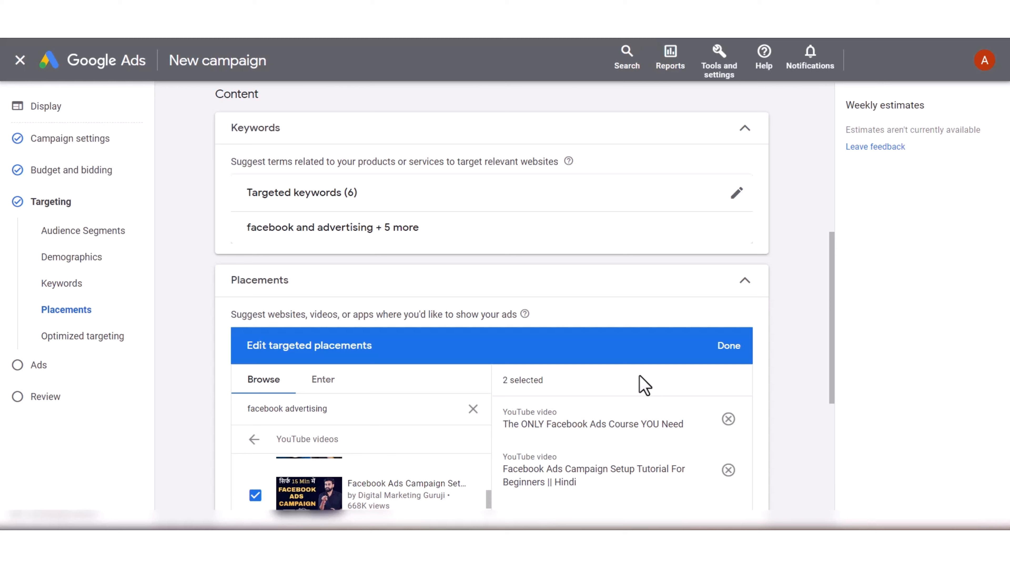
pyautogui.click(729, 346)
pyautogui.scroll(-3, 500, 306)
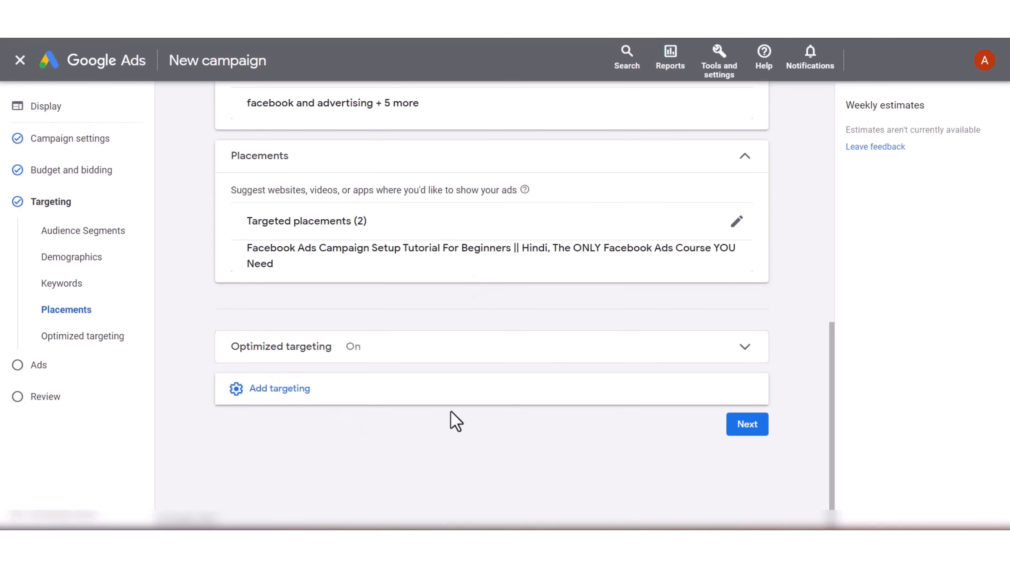
# Step: Turn off optimized targeting for the campaign and continue to the ad creation stage
pyautogui.click(292, 351)
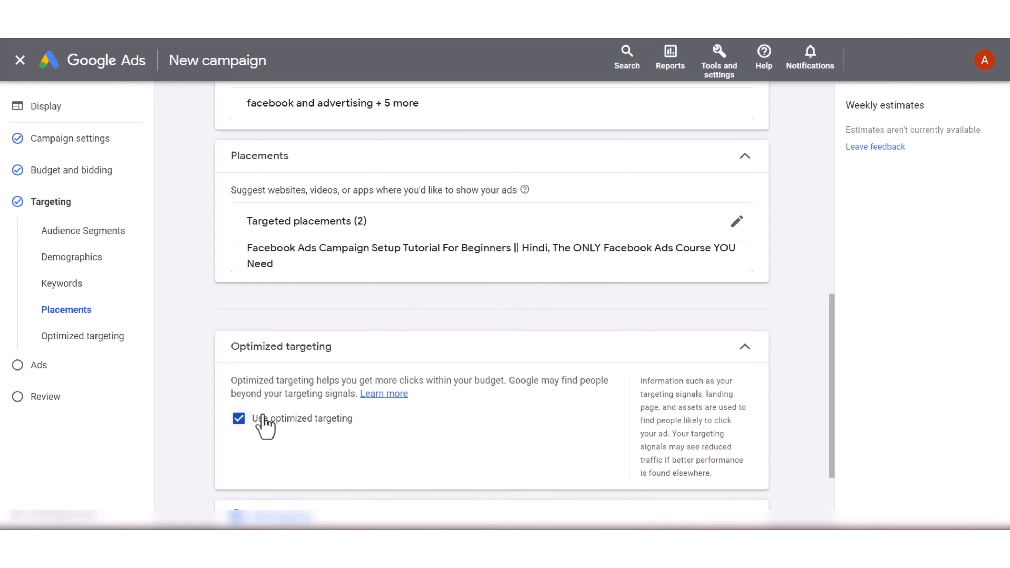
pyautogui.click(239, 419)
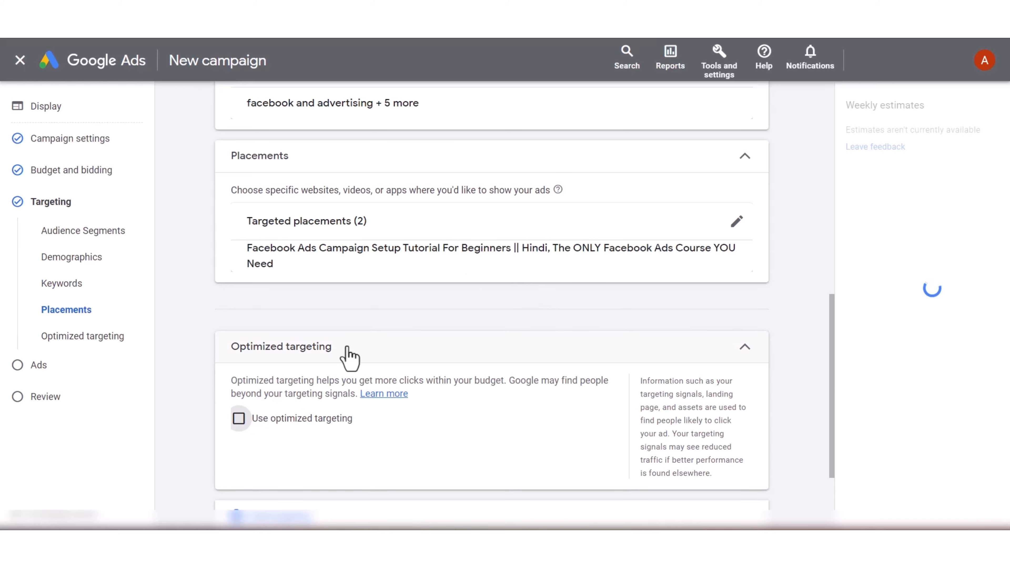
pyautogui.scroll(-2, 516, 295)
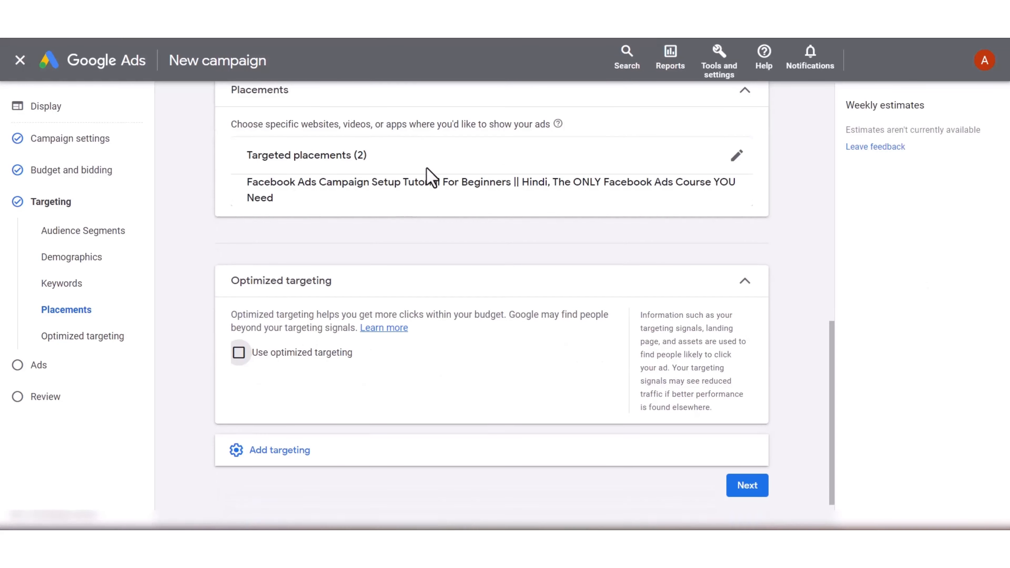
pyautogui.click(745, 485)
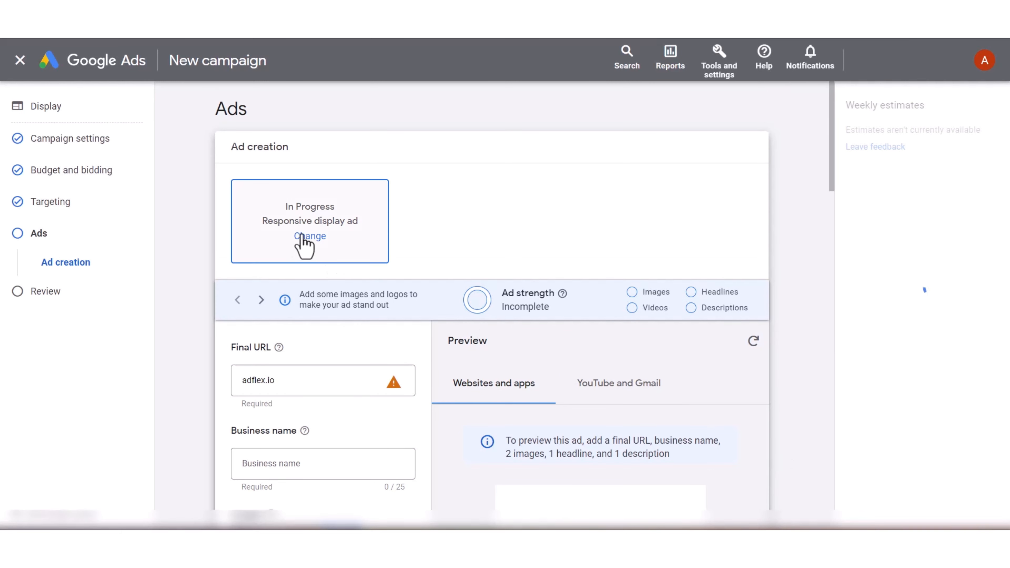
# Step: View the alternative ad types and keep the responsive display ad
pyautogui.click(310, 236)
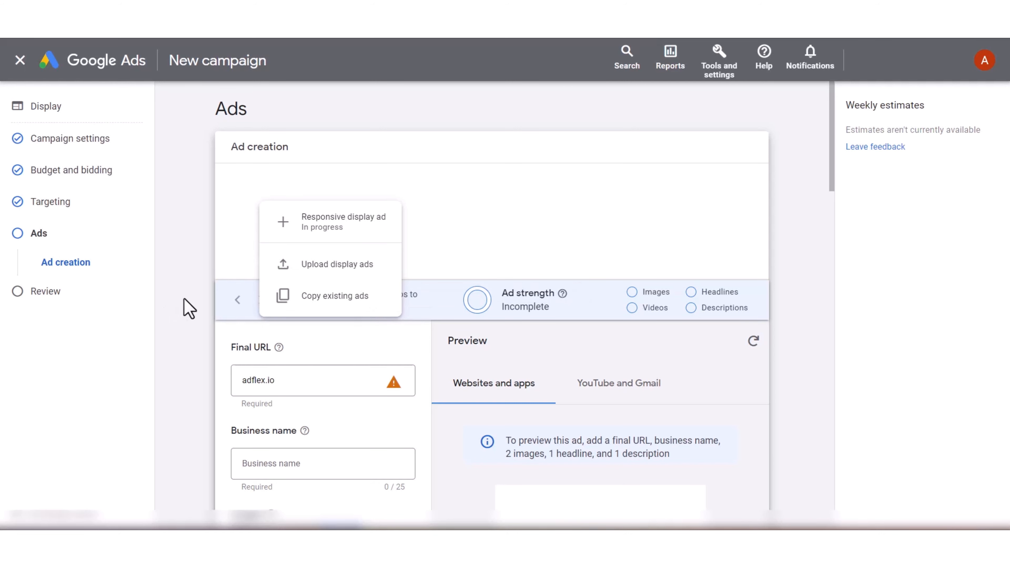
pyautogui.click(435, 221)
pyautogui.scroll(-3, 414, 211)
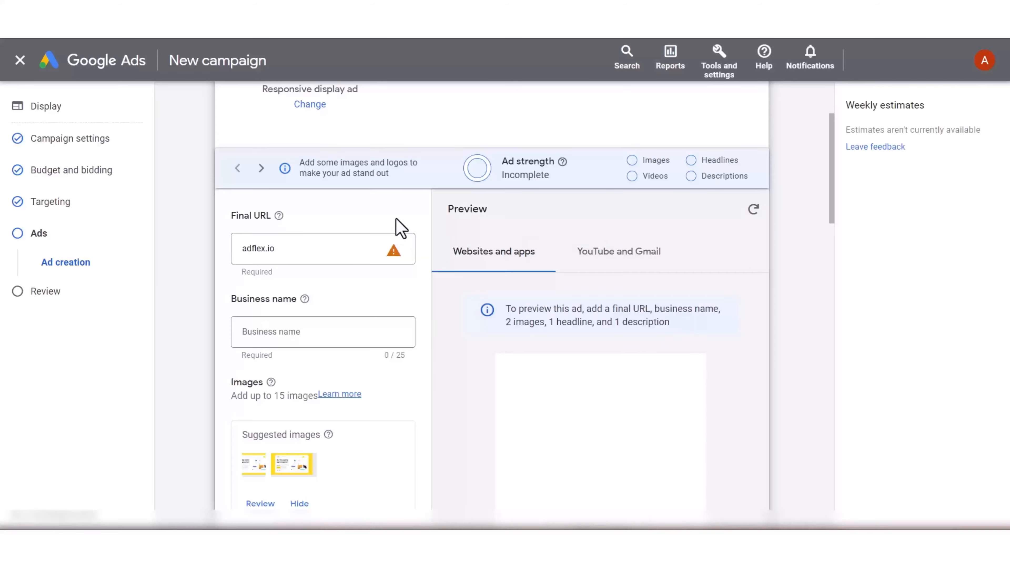
pyautogui.click(283, 248)
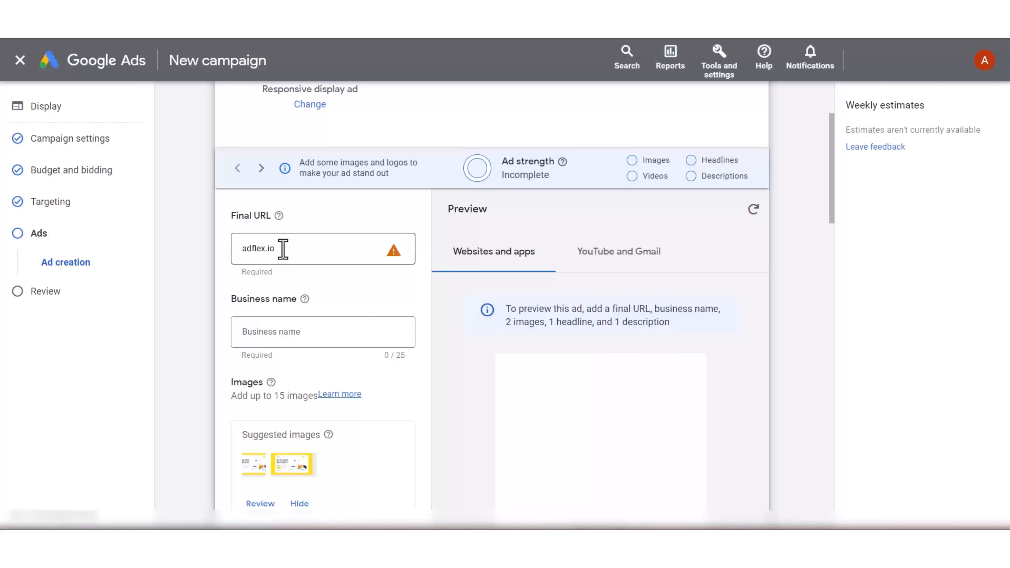
pyautogui.click(246, 248)
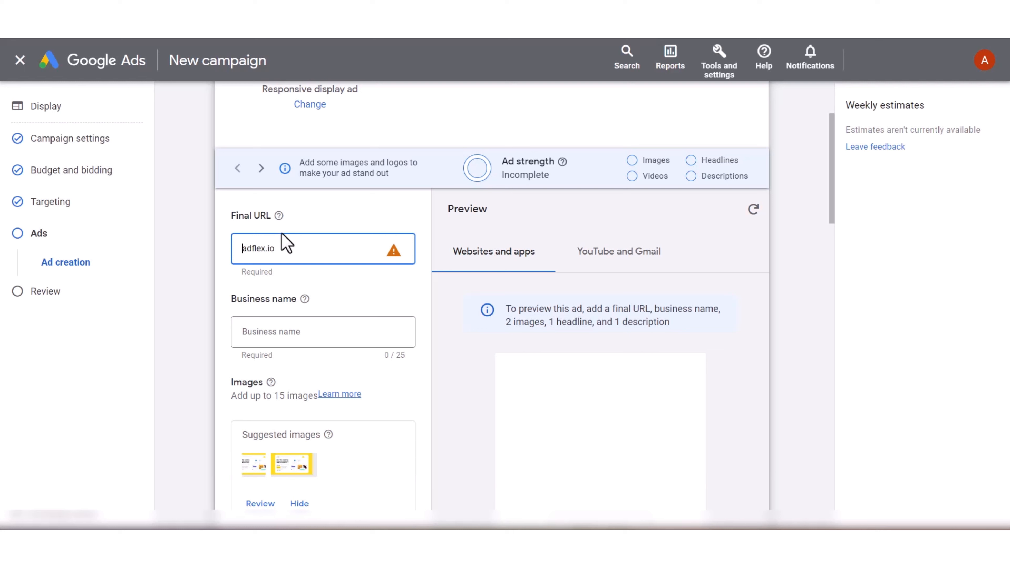
pyautogui.write('https://')
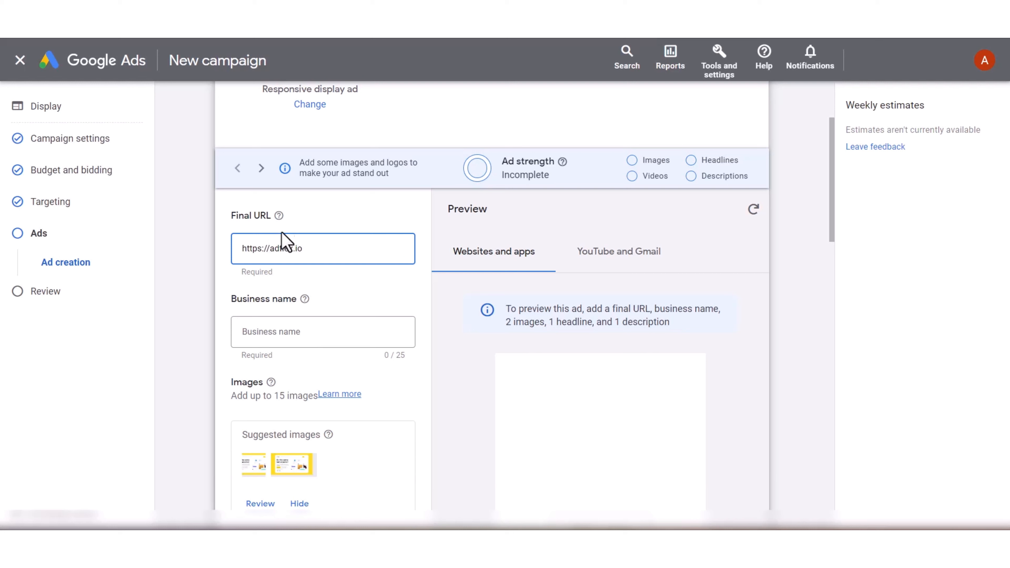
pyautogui.click(296, 331)
pyautogui.write('Adflex')
# Step: Examine the ad's image, logo, video, headline, long headline and description sections and their suggestions
pyautogui.scroll(-3, 289, 285)
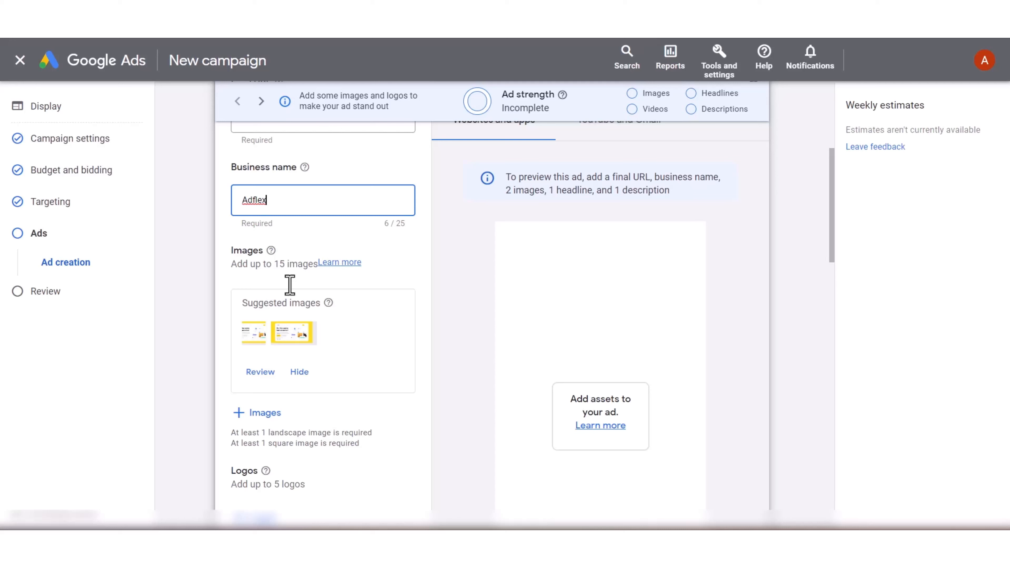
pyautogui.scroll(-2, 294, 294)
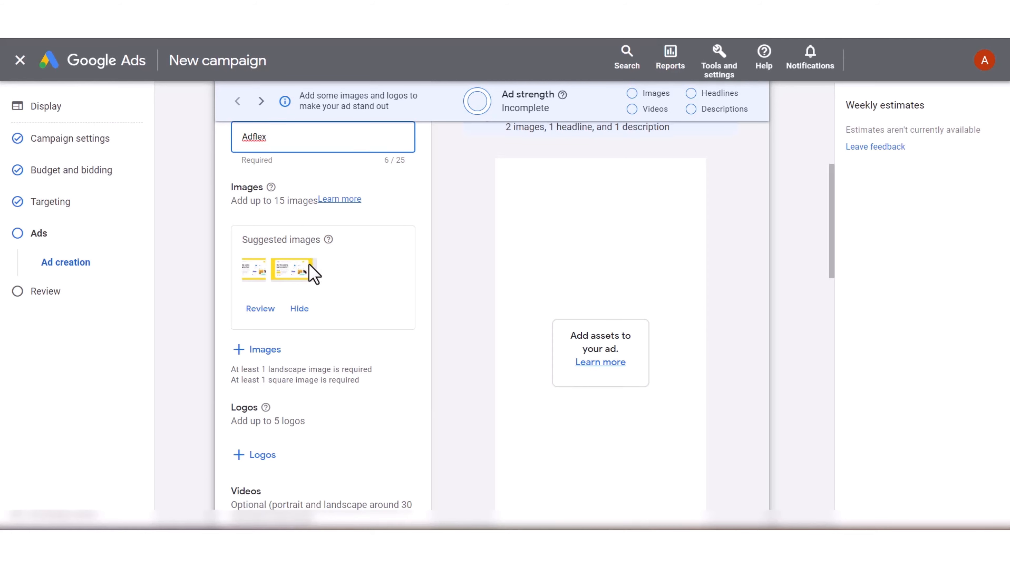
pyautogui.scroll(5, 309, 265)
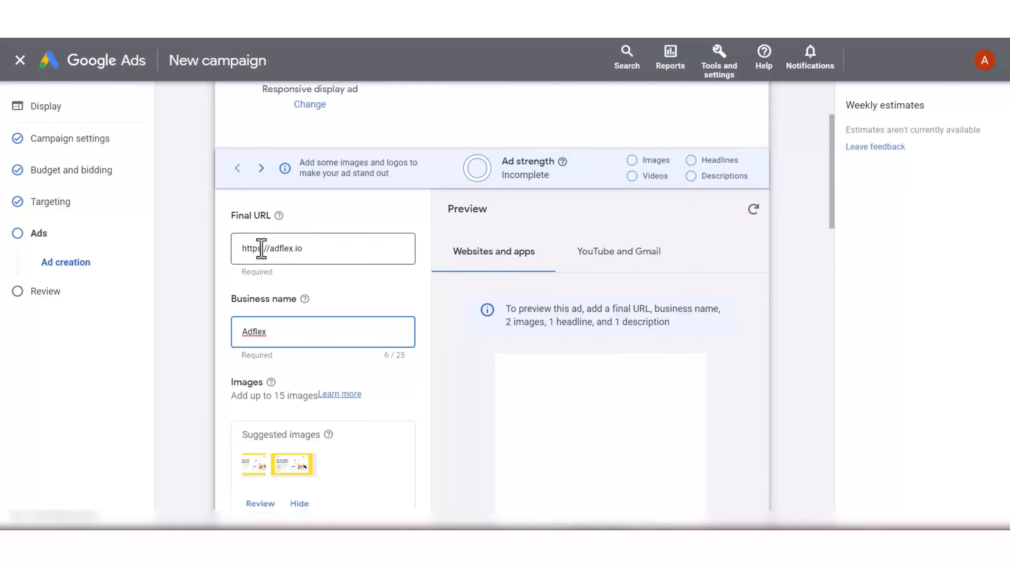
pyautogui.scroll(-2, 318, 354)
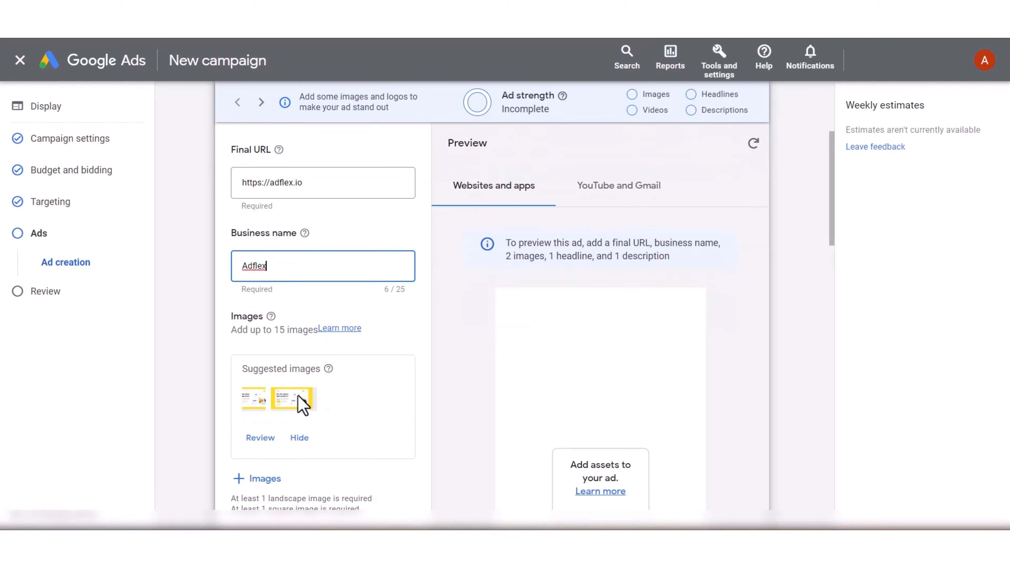
pyautogui.scroll(-2, 305, 399)
pyautogui.scroll(-2, 307, 378)
pyautogui.scroll(-2, 285, 358)
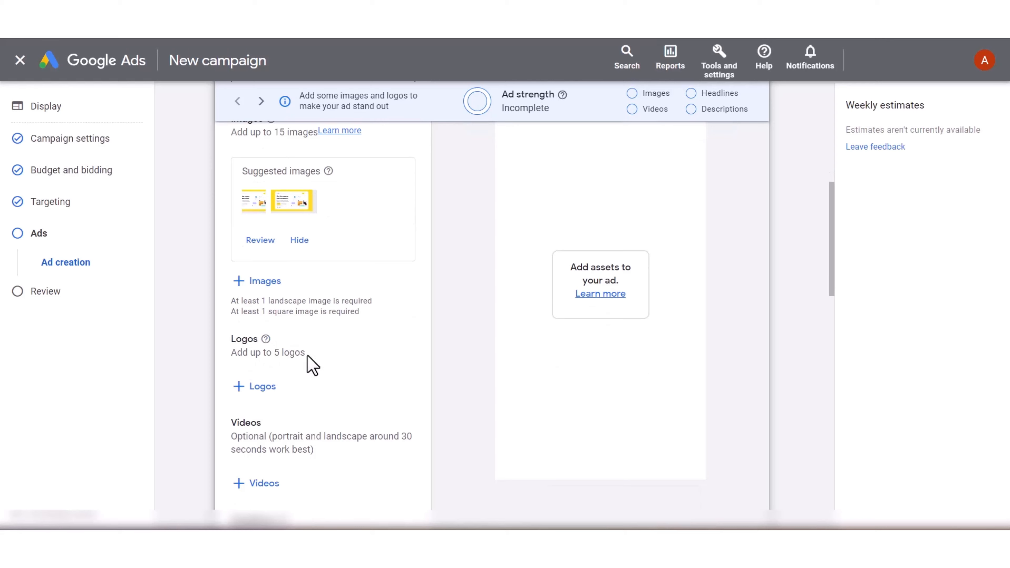
pyautogui.scroll(-3, 309, 362)
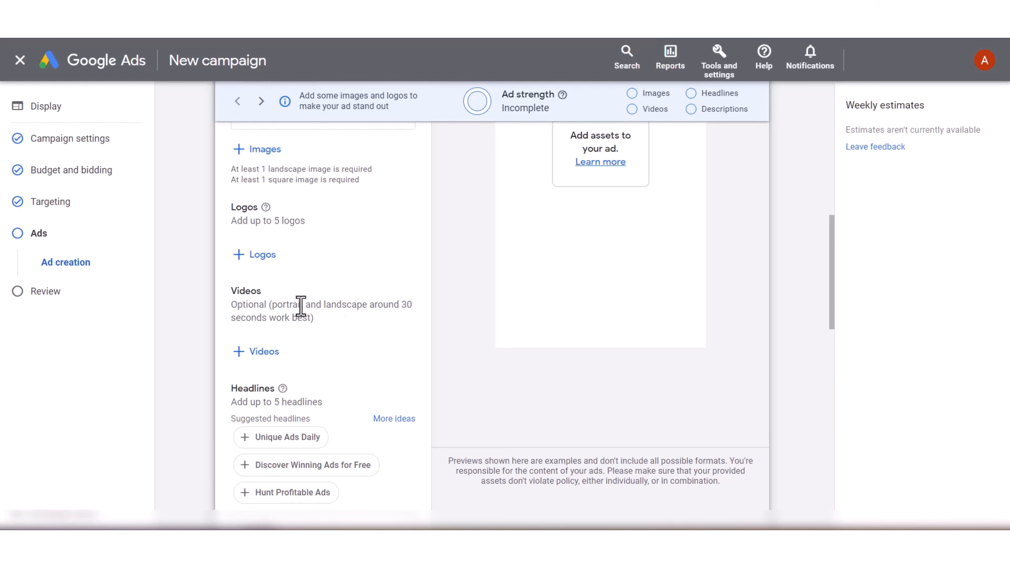
pyautogui.scroll(-2, 300, 302)
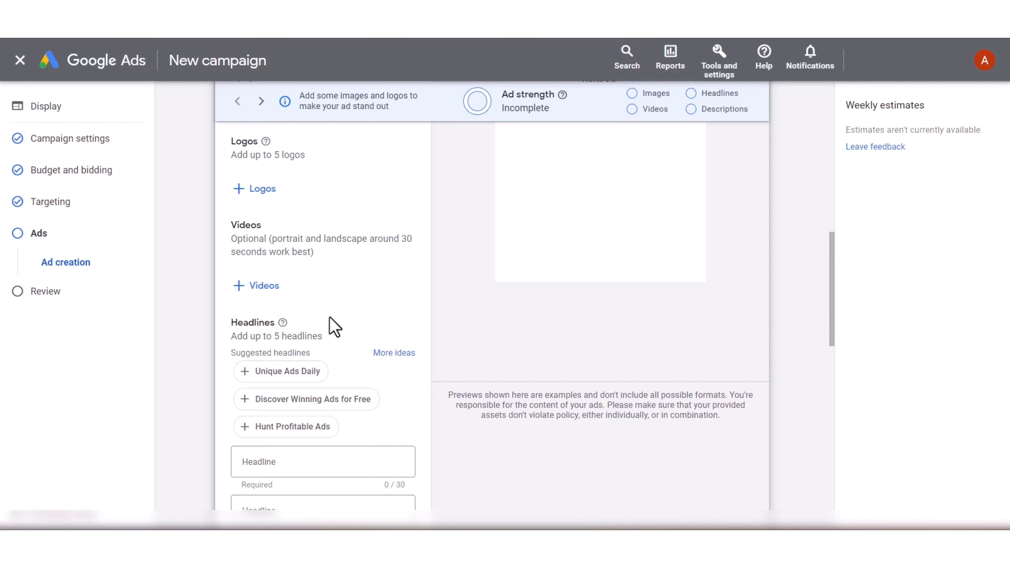
pyautogui.scroll(-3, 334, 326)
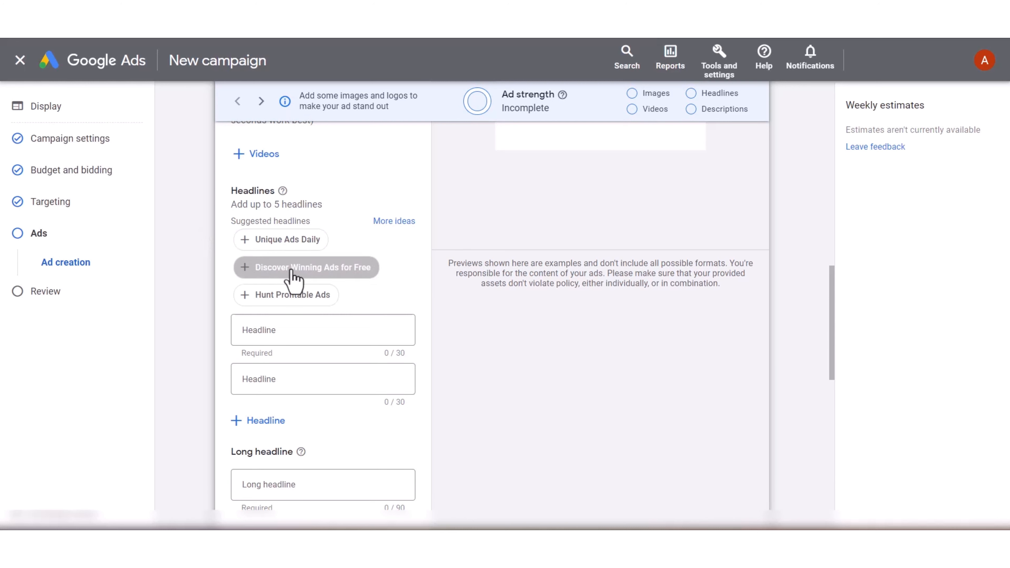
pyautogui.scroll(-3, 322, 318)
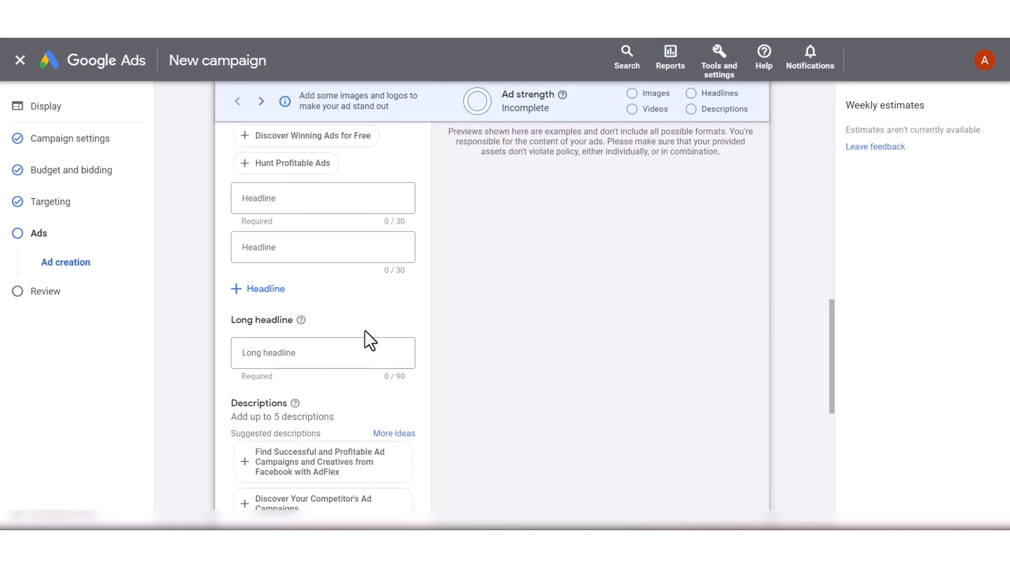
pyautogui.scroll(-3, 368, 340)
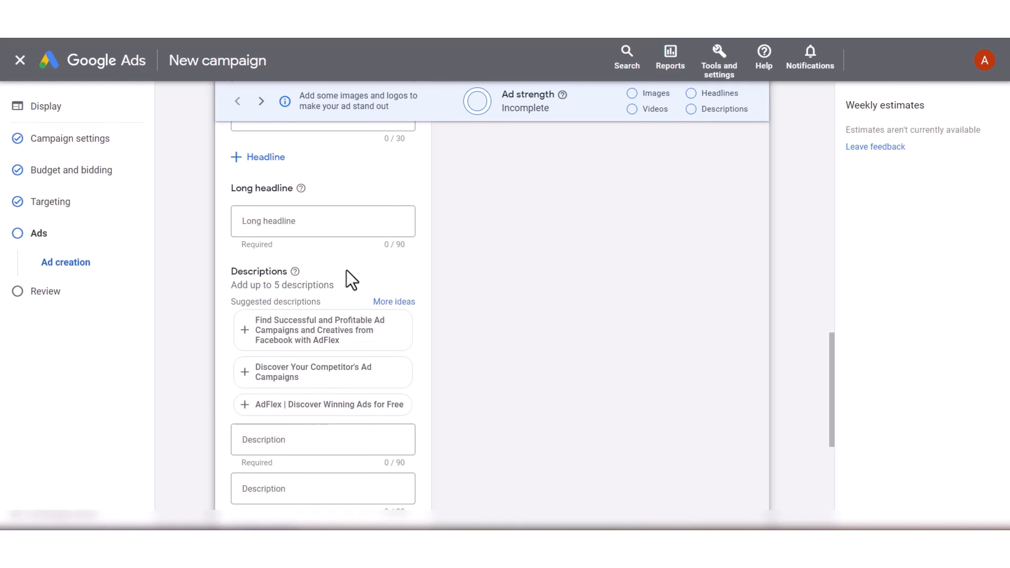
# Step: Expand the additional format options and read the asset enhancement, auto-generated video and native format settings
pyautogui.scroll(-5, 346, 282)
pyautogui.click(235, 363)
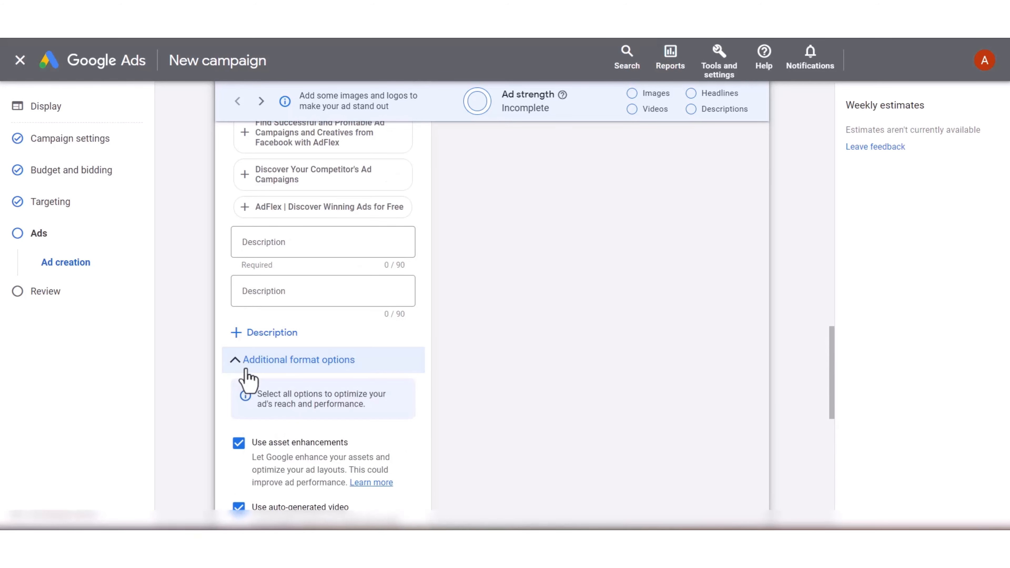
pyautogui.scroll(-2, 372, 328)
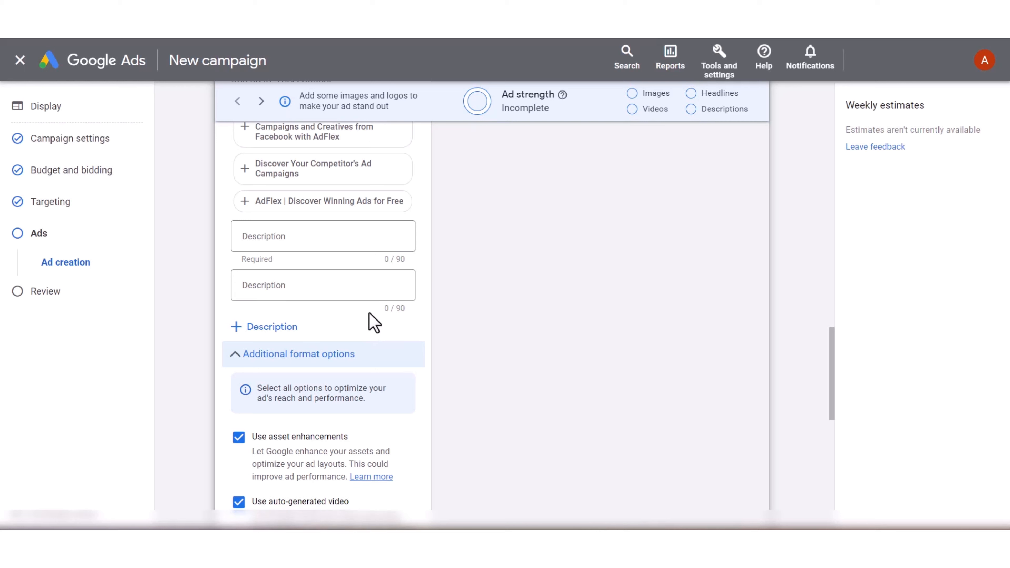
pyautogui.scroll(-3, 366, 318)
pyautogui.scroll(-1, 364, 322)
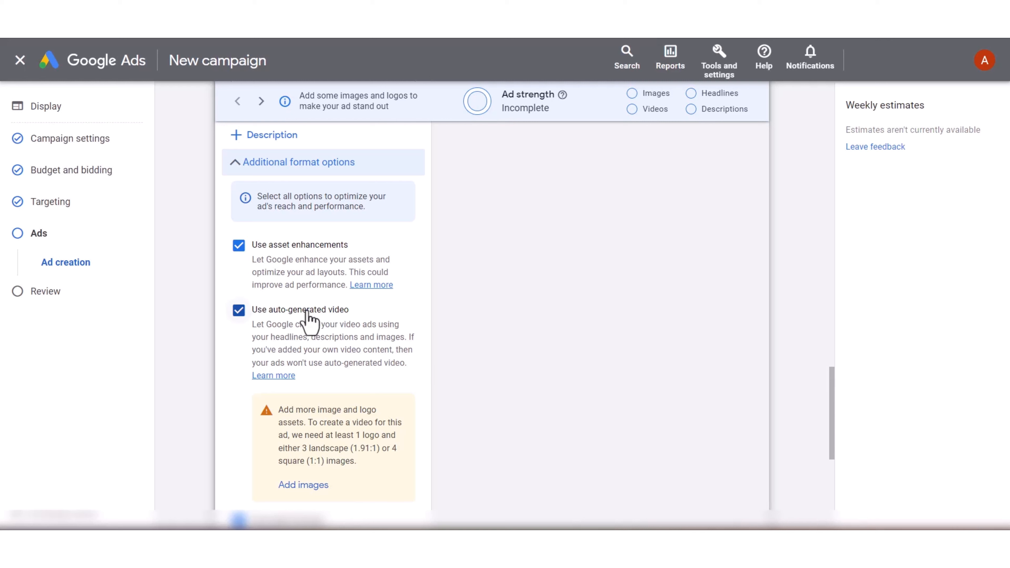
pyautogui.scroll(-3, 314, 314)
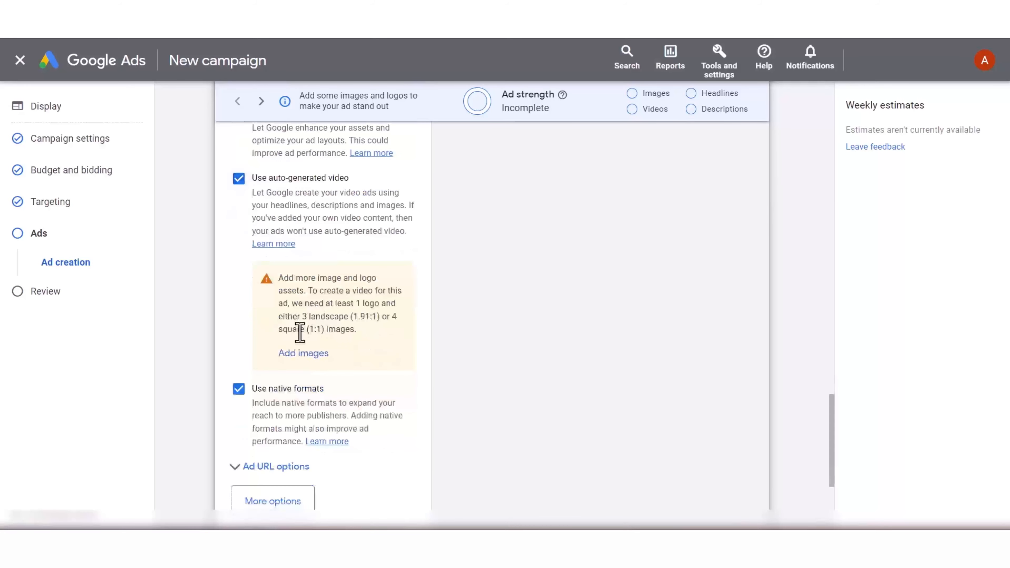
pyautogui.scroll(-2, 300, 334)
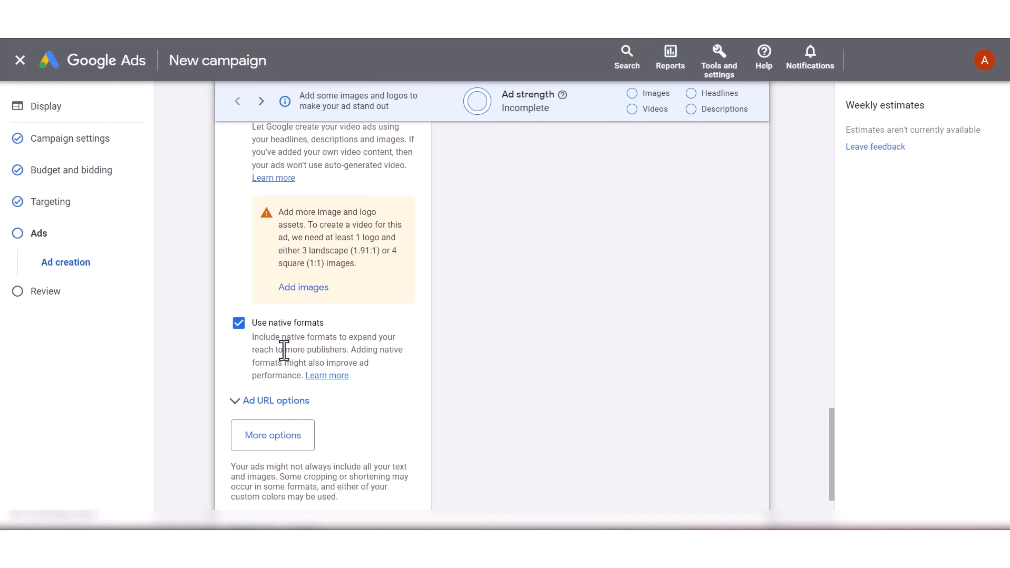
# Step: View the extra ad options for call to action text and custom colors, leaving both unselected
pyautogui.scroll(-3, 318, 319)
pyautogui.click(279, 305)
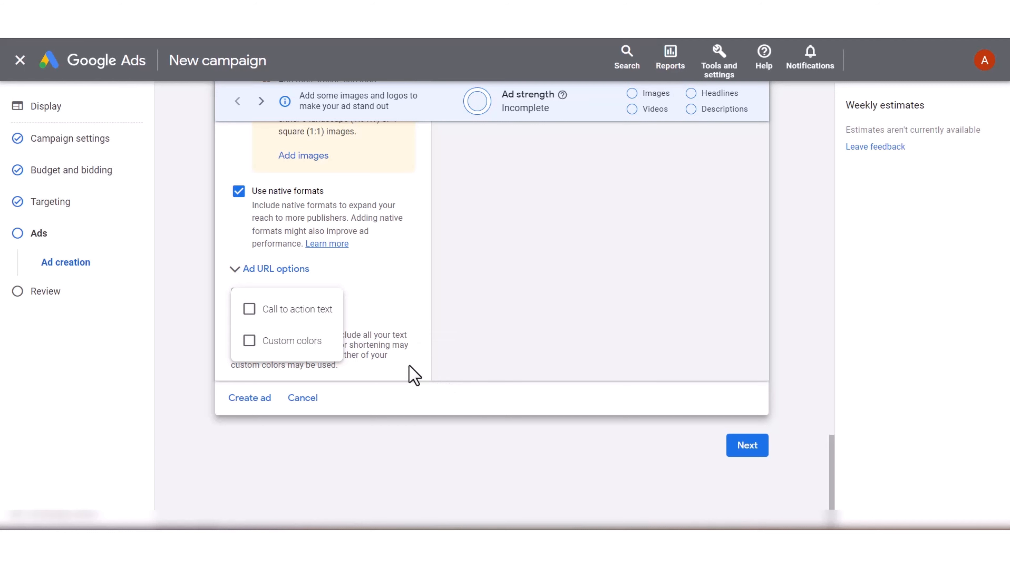
pyautogui.click(402, 357)
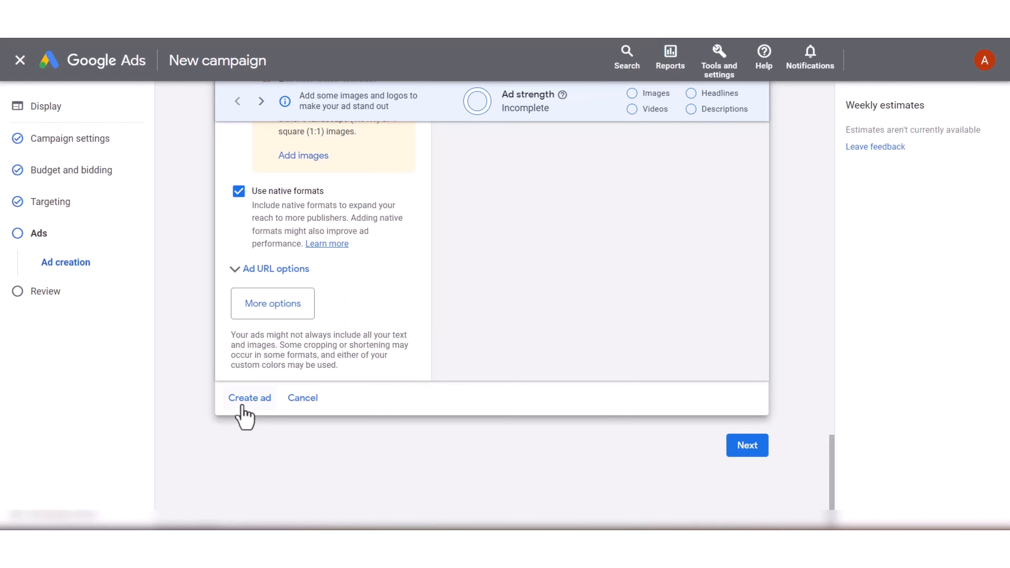
# Step: Continue to the campaign review, open the ad creation errors for fixing, and check which assets the ad requires
pyautogui.click(748, 446)
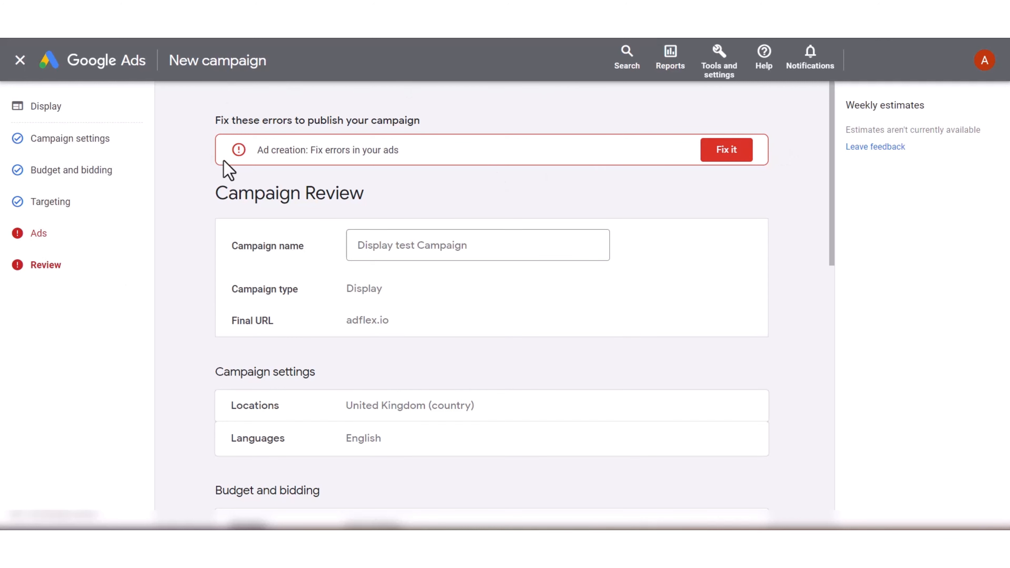
pyautogui.click(712, 156)
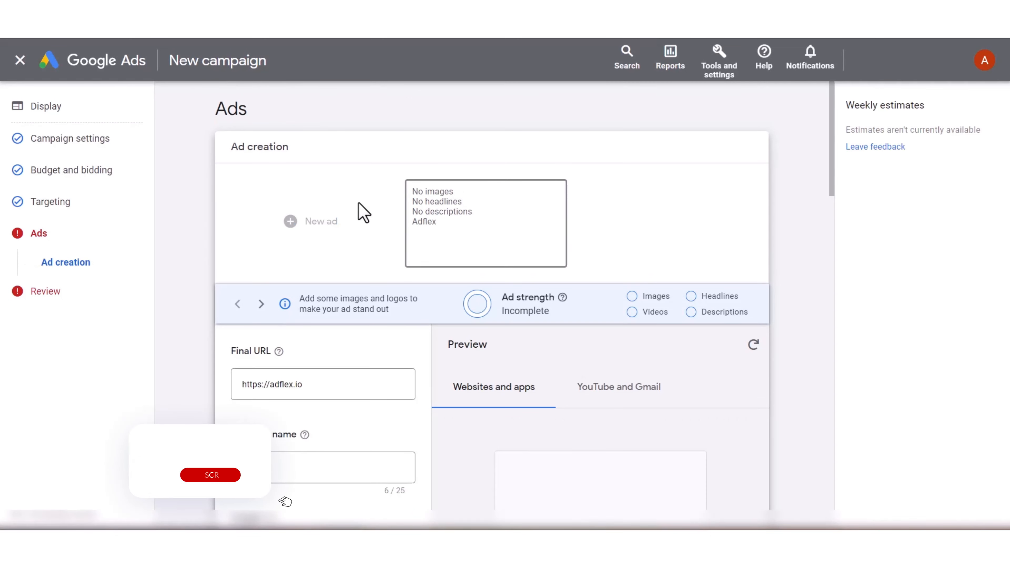
pyautogui.scroll(-2, 358, 223)
pyautogui.scroll(-6, 358, 222)
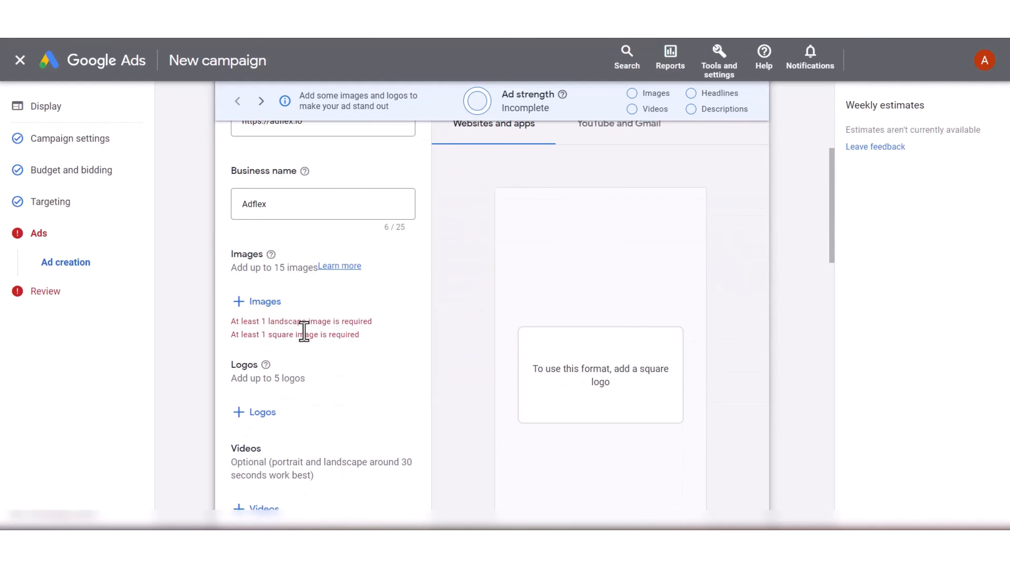
pyautogui.scroll(2, 304, 330)
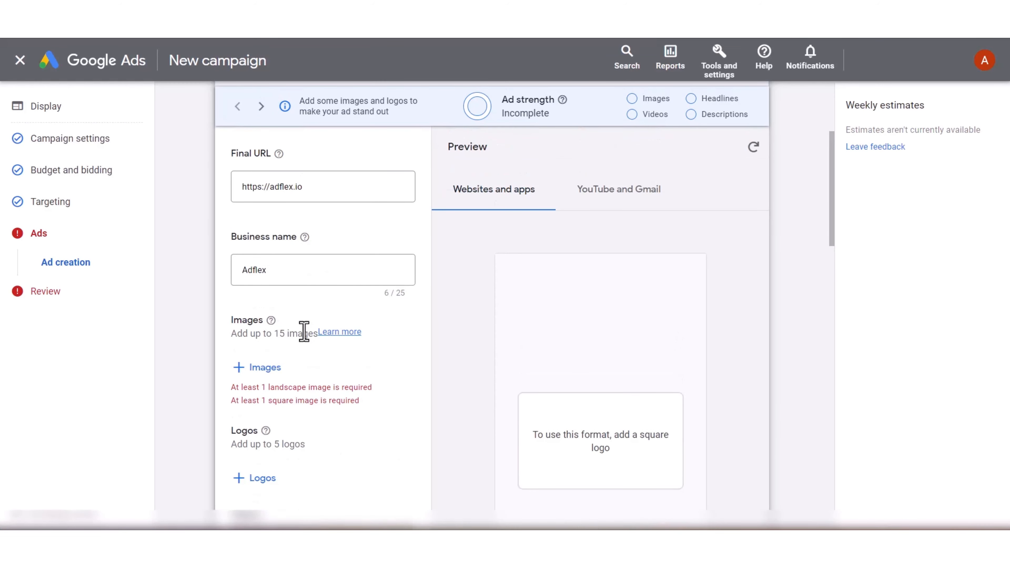